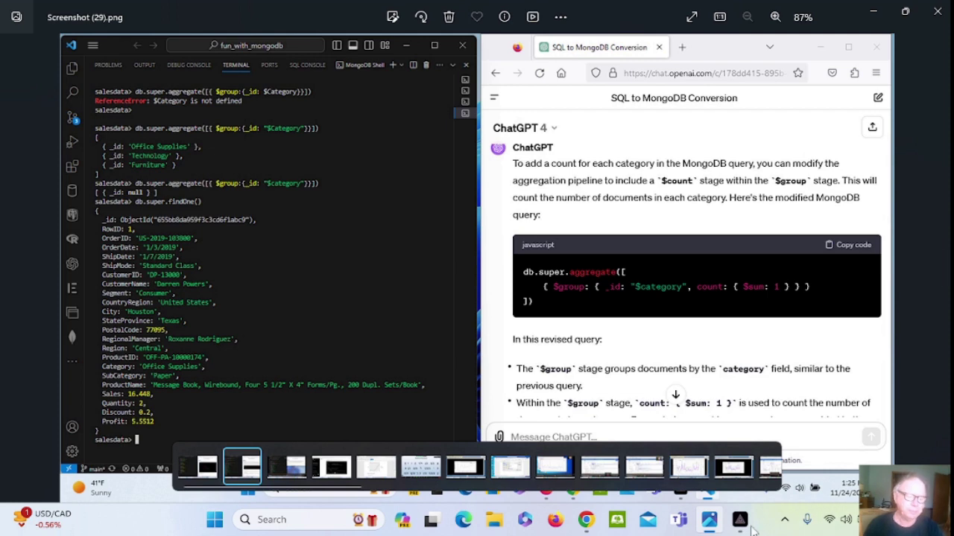
- Switch to the Excel workbook tt_life-expectancy.xlsx and open the life_expectancy query for editing in Power Query Editor
{"action": "mouse_move", "coordinate": [740, 519]}
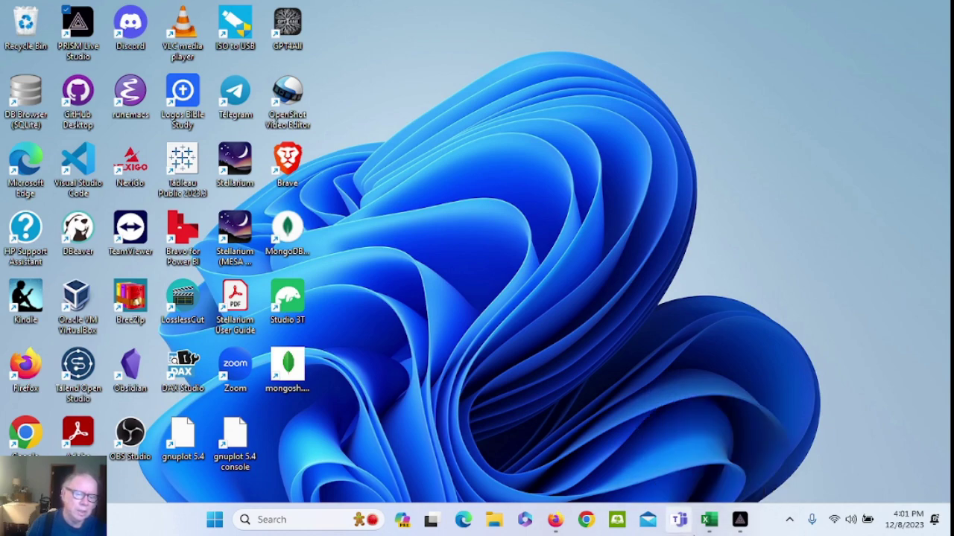
{"action": "left_click", "coordinate": [709, 520]}
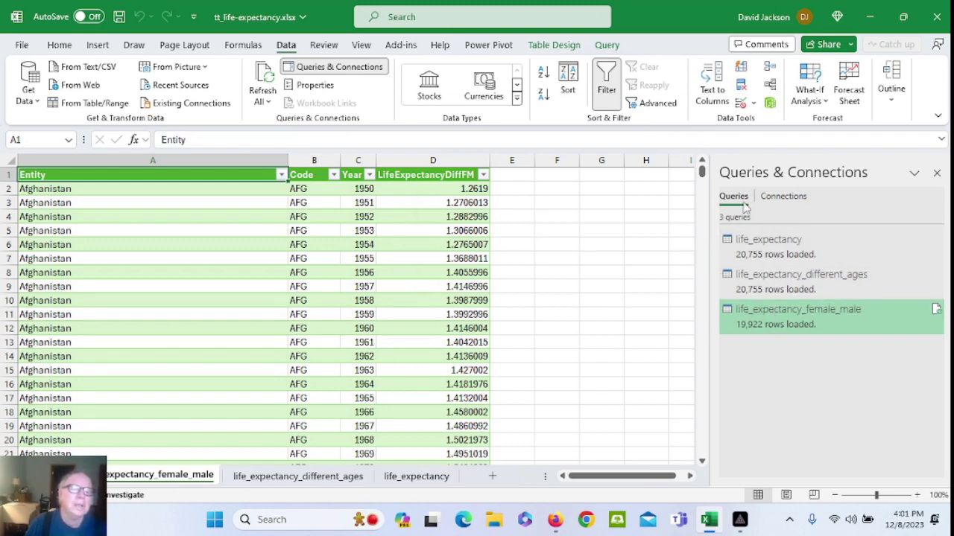
{"action": "left_click", "coordinate": [759, 245]}
{"action": "right_click", "coordinate": [758, 245]}
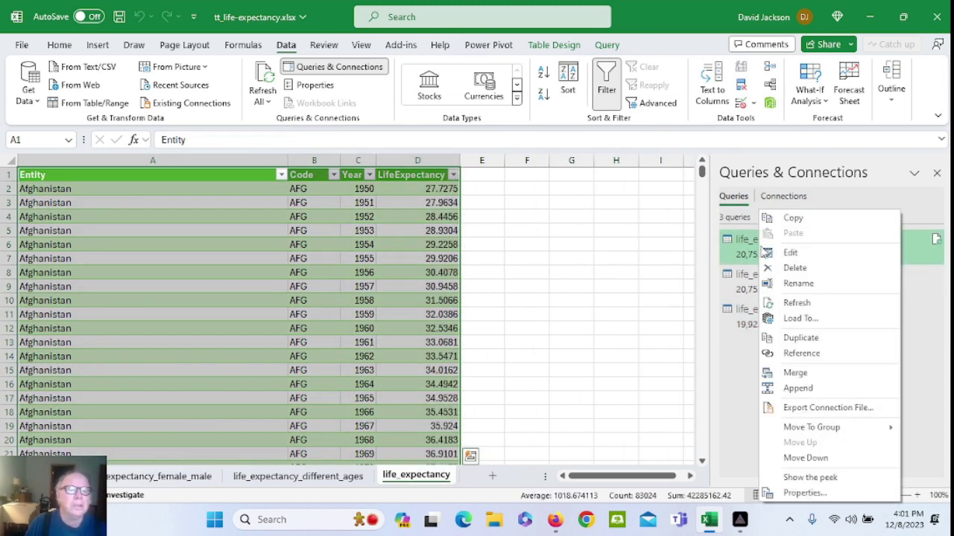
{"action": "left_click", "coordinate": [790, 254]}
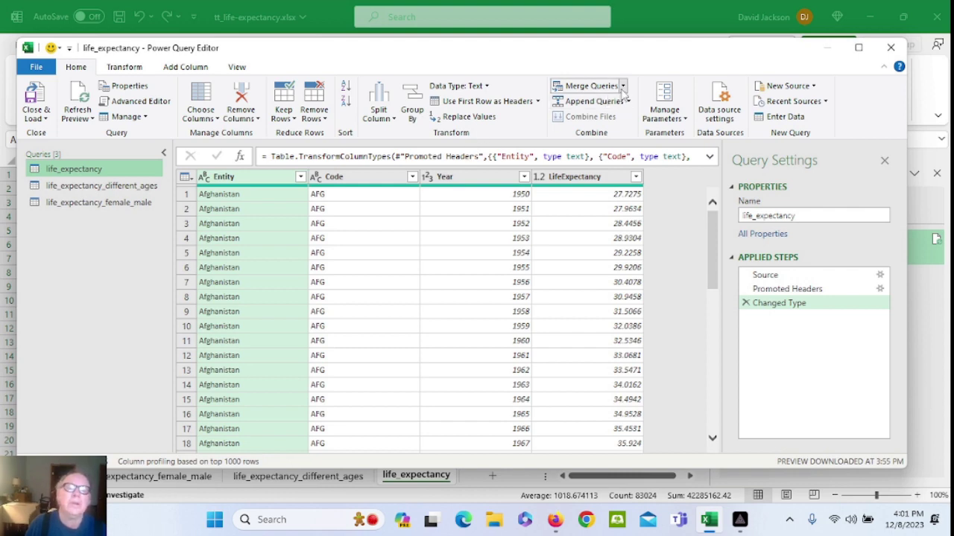
- Merge life_expectancy with life_expectancy_different_ages as a new query, matching on Entity and Year with a Left Outer join
{"action": "left_click", "coordinate": [623, 86]}
{"action": "left_click", "coordinate": [556, 103]}
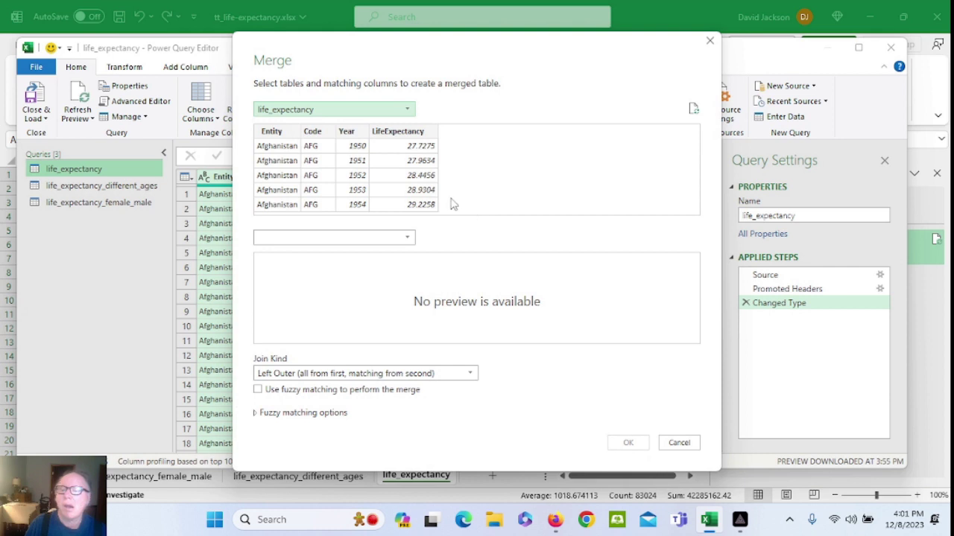
{"action": "left_click", "coordinate": [336, 238]}
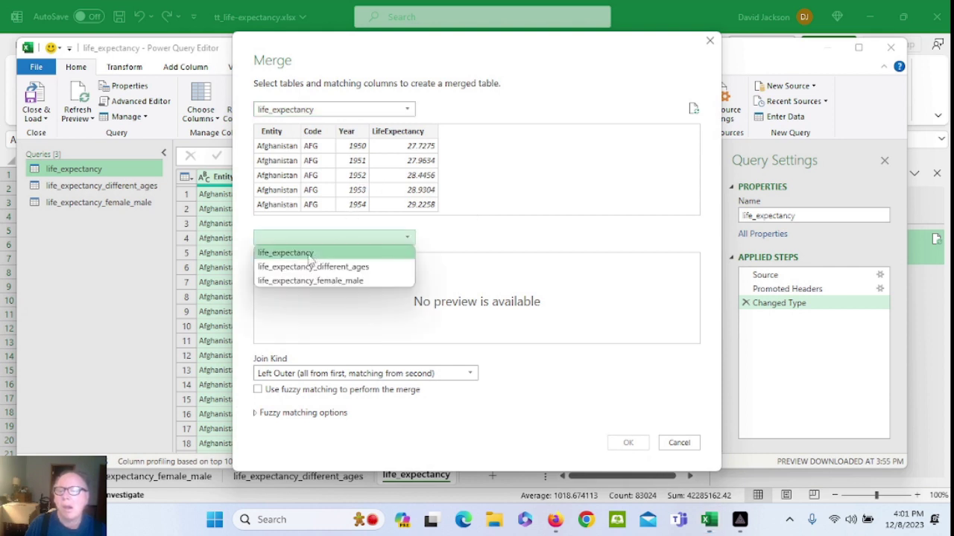
{"action": "left_click", "coordinate": [310, 266]}
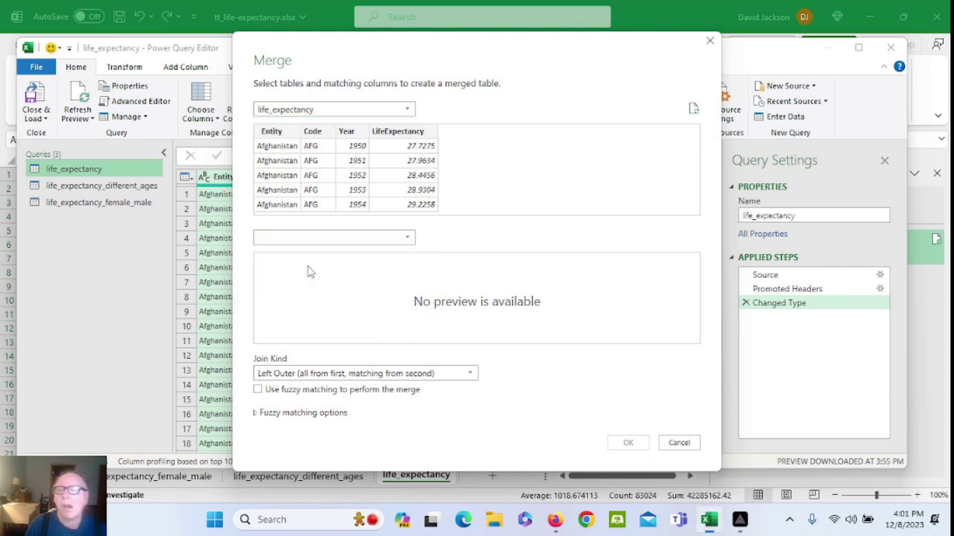
{"action": "left_click", "coordinate": [277, 131]}
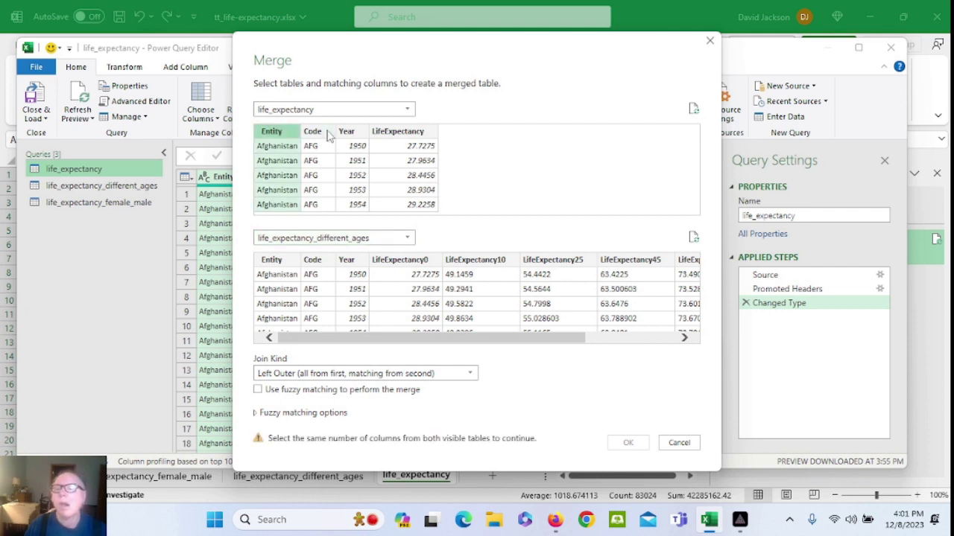
{"action": "left_click", "coordinate": [345, 132], "text": "ctrl"}
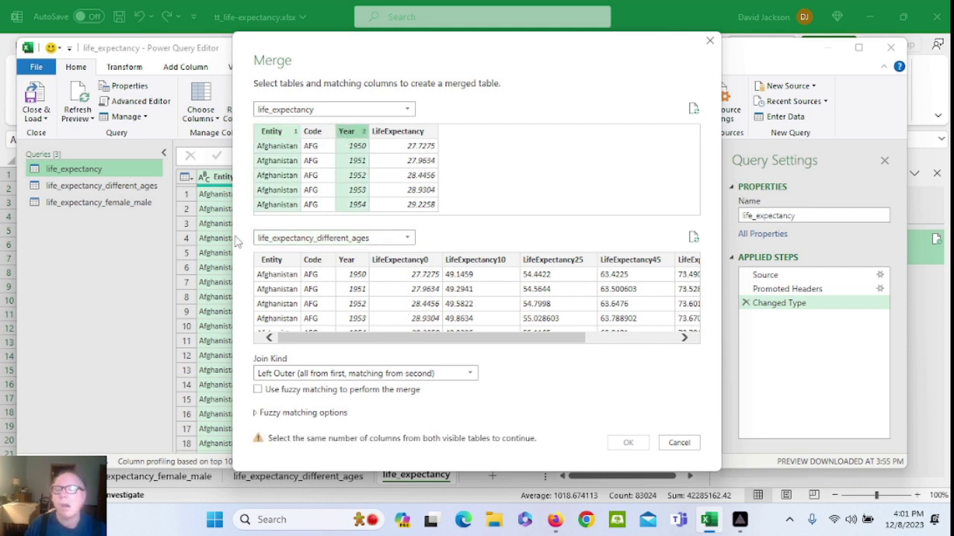
{"action": "left_click", "coordinate": [271, 262]}
{"action": "left_click", "coordinate": [349, 261], "text": "ctrl"}
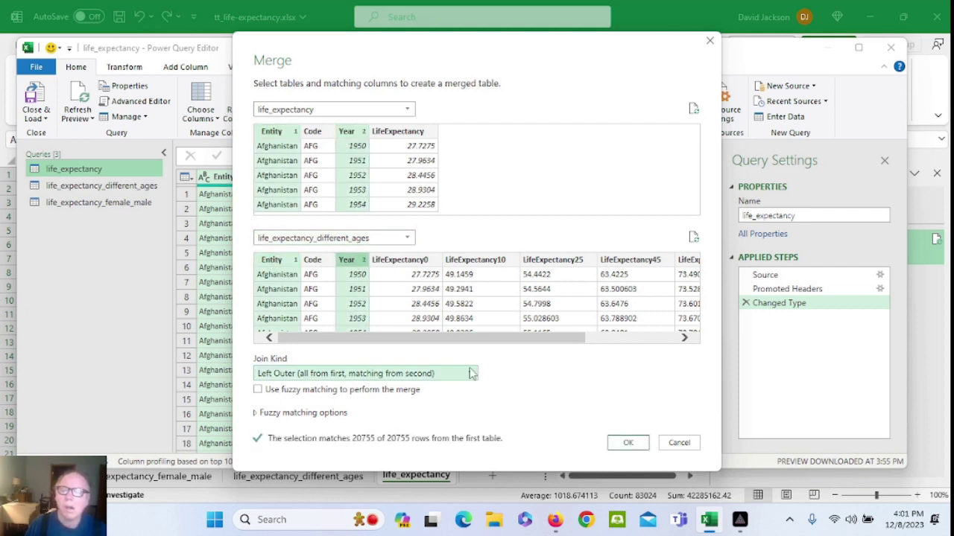
{"action": "left_click", "coordinate": [623, 443]}
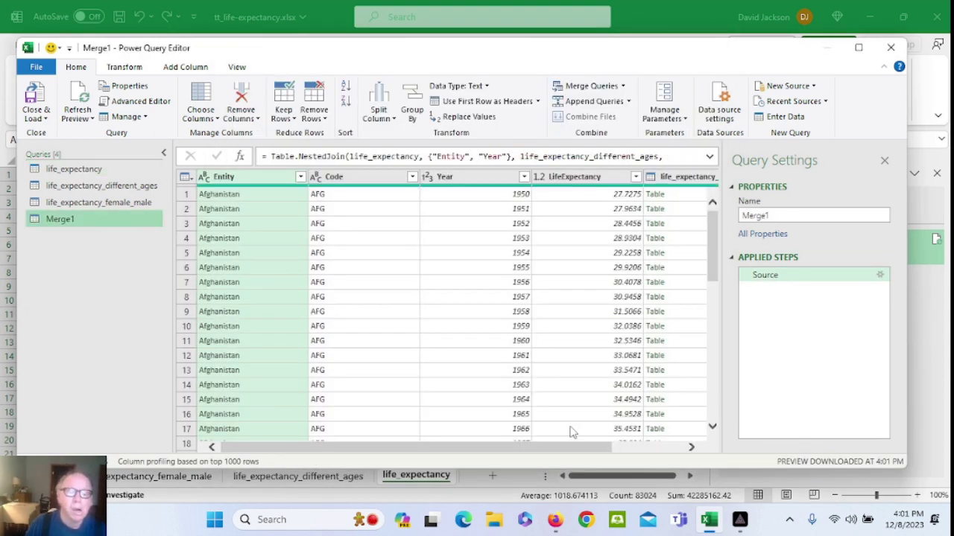
- Try expanding all columns of life_expectancy_different_ages without the original column name prefix, and remove that applied step
{"action": "left_click_drag", "start_coordinate": [588, 448], "coordinate": [721, 294]}
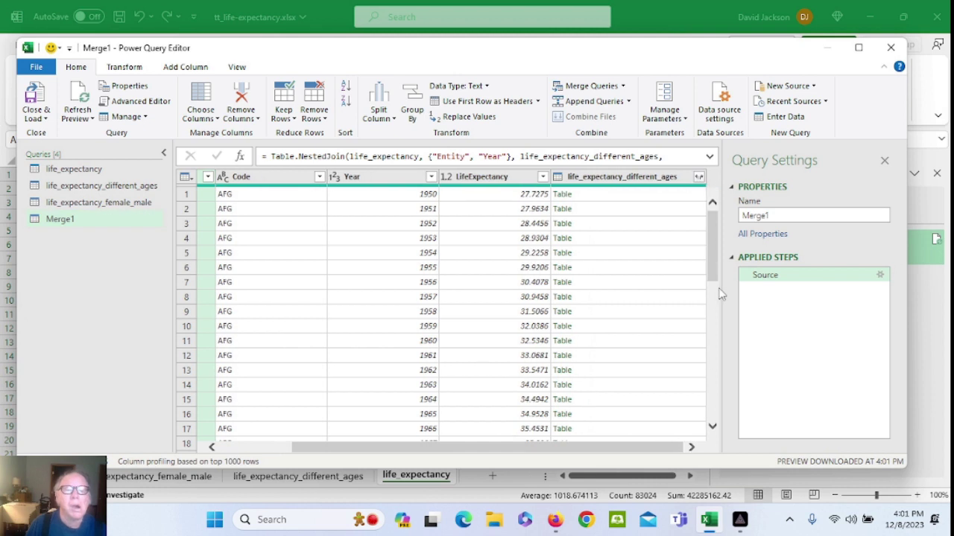
{"action": "left_click", "coordinate": [699, 176]}
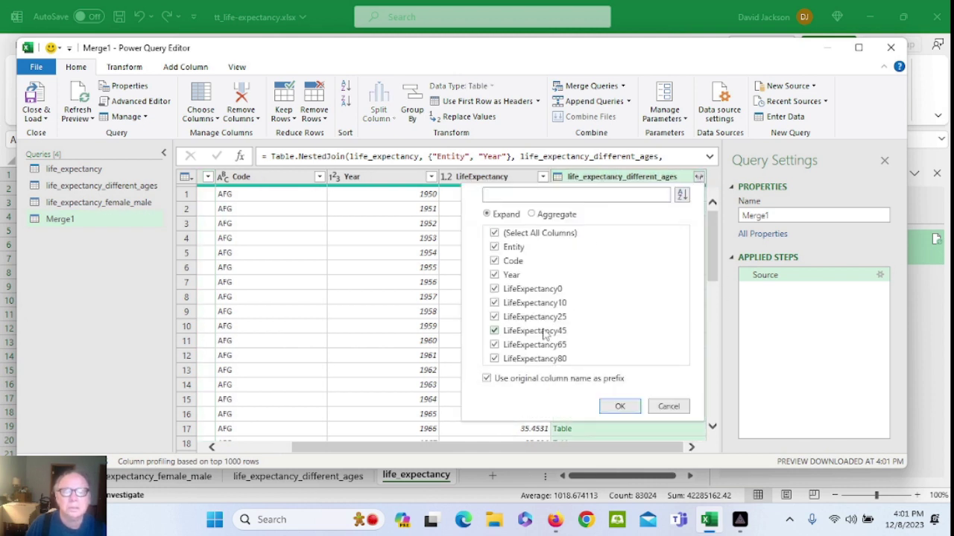
{"action": "left_click", "coordinate": [487, 378]}
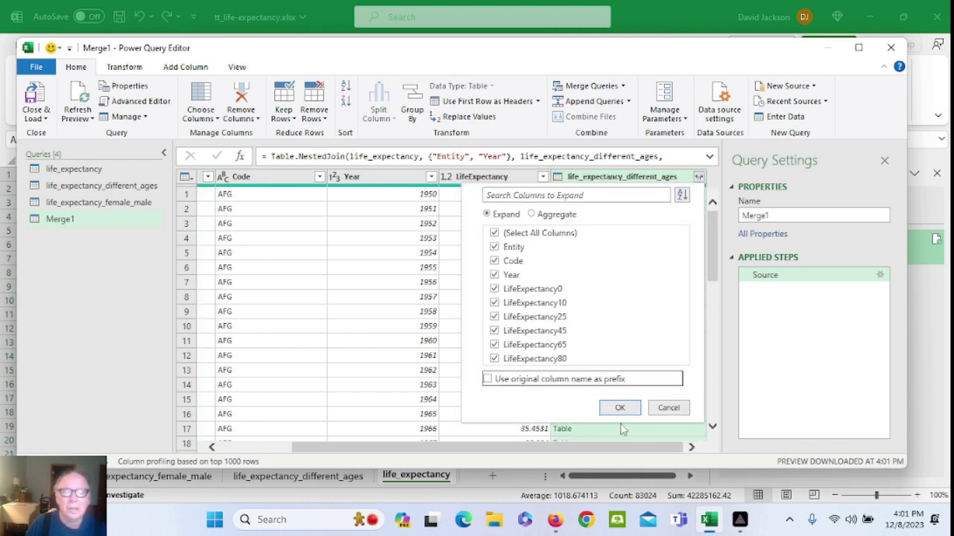
{"action": "left_click", "coordinate": [621, 409]}
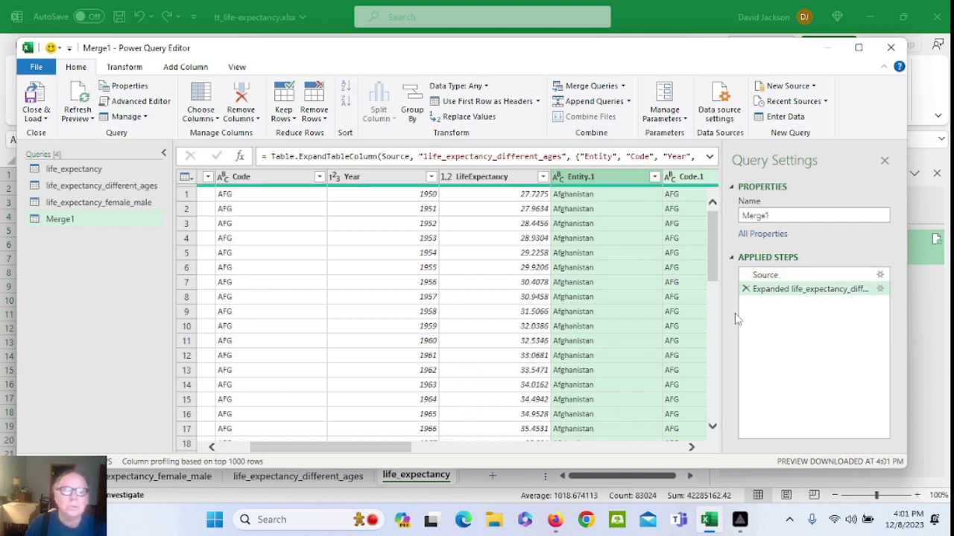
{"action": "left_click", "coordinate": [745, 289]}
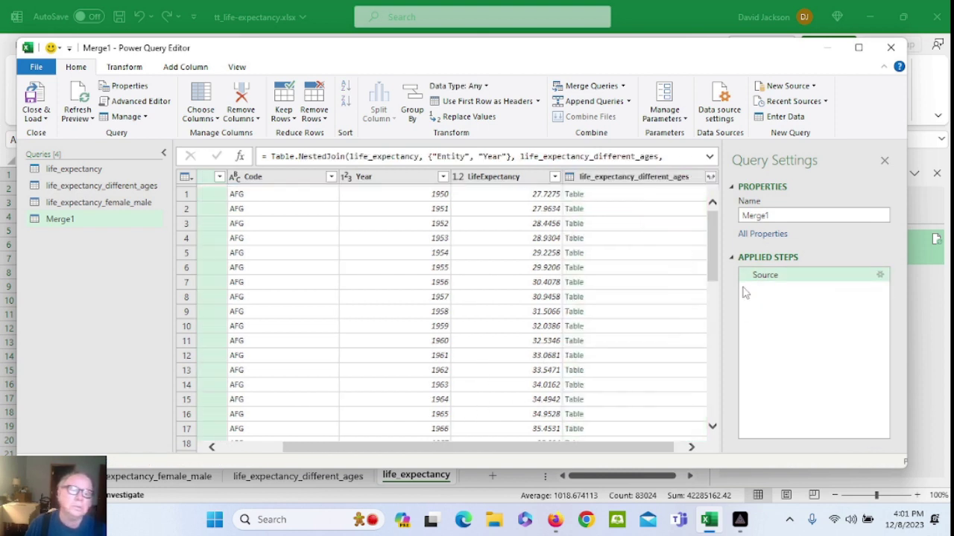
- Expand the life_expectancy_different_ages column without Entity, Code and Year, keeping only LifeExpectancy0, 10, 25, 45, 65 and 80
{"action": "left_click", "coordinate": [711, 177]}
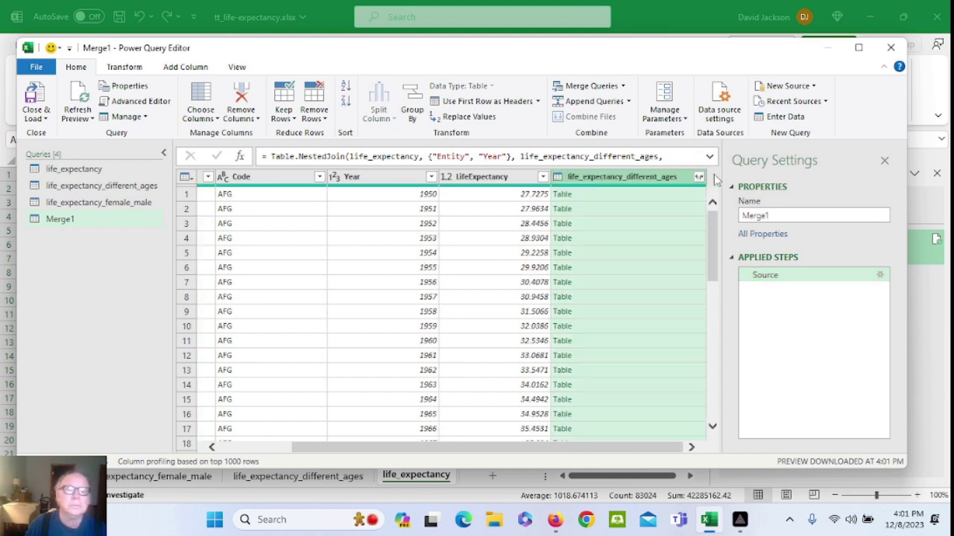
{"action": "left_click", "coordinate": [698, 176]}
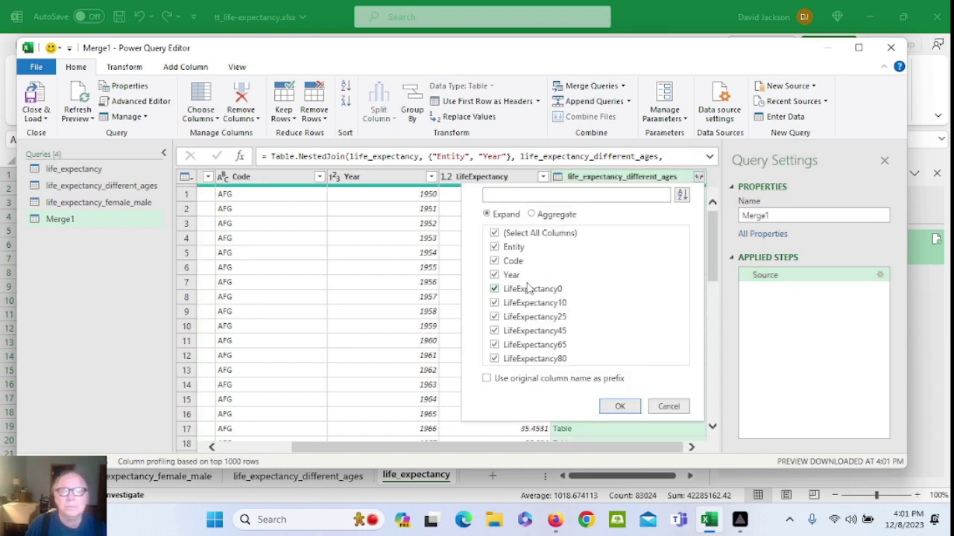
{"action": "left_click", "coordinate": [494, 247]}
{"action": "left_click", "coordinate": [495, 261]}
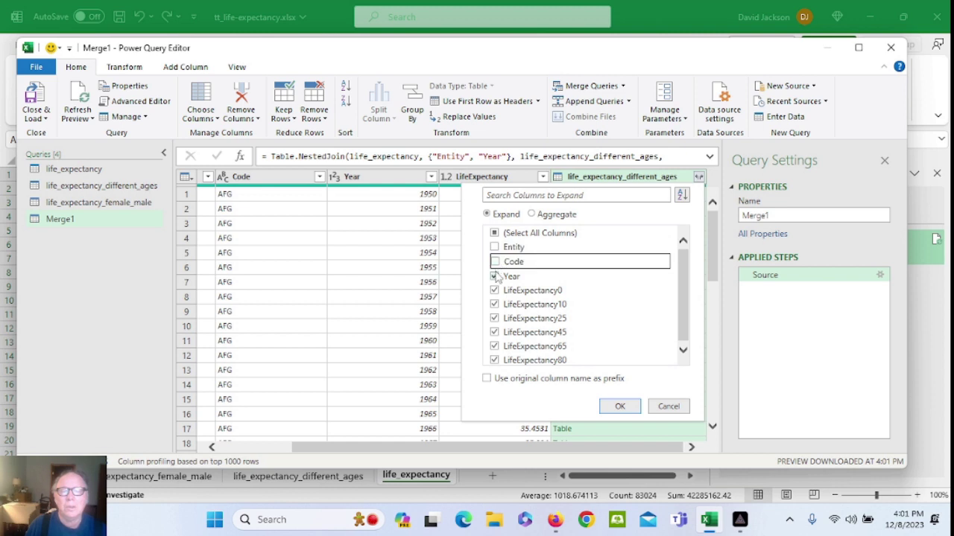
{"action": "left_click", "coordinate": [495, 275]}
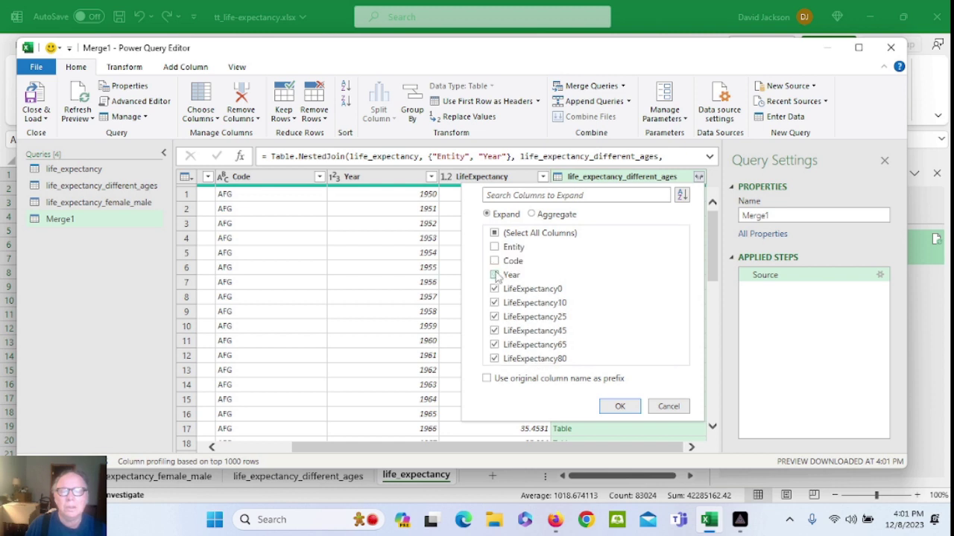
{"action": "left_click", "coordinate": [620, 406]}
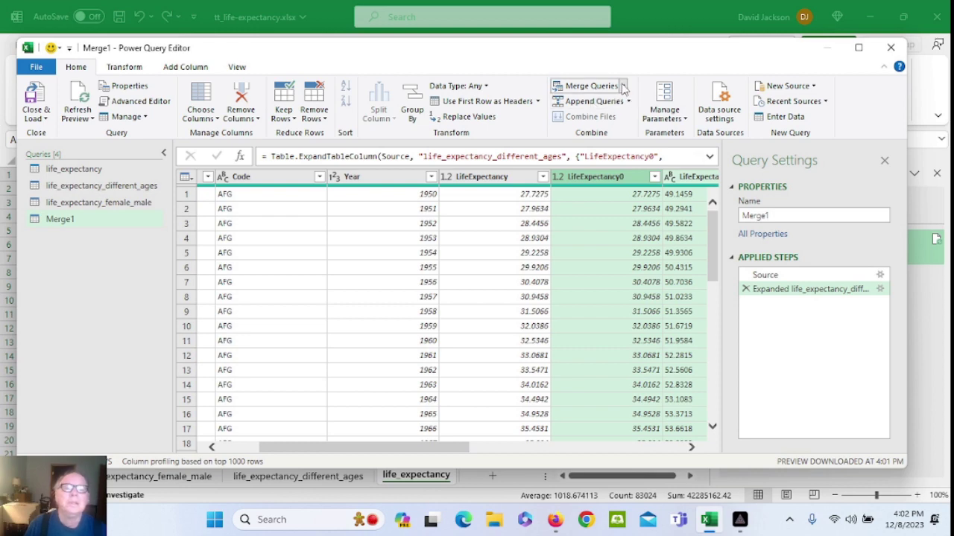
- Merge life_expectancy_female_male into the Merge1 query, matching on Entity and Year with a Left Outer join
{"action": "left_click", "coordinate": [622, 87]}
{"action": "left_click", "coordinate": [551, 102]}
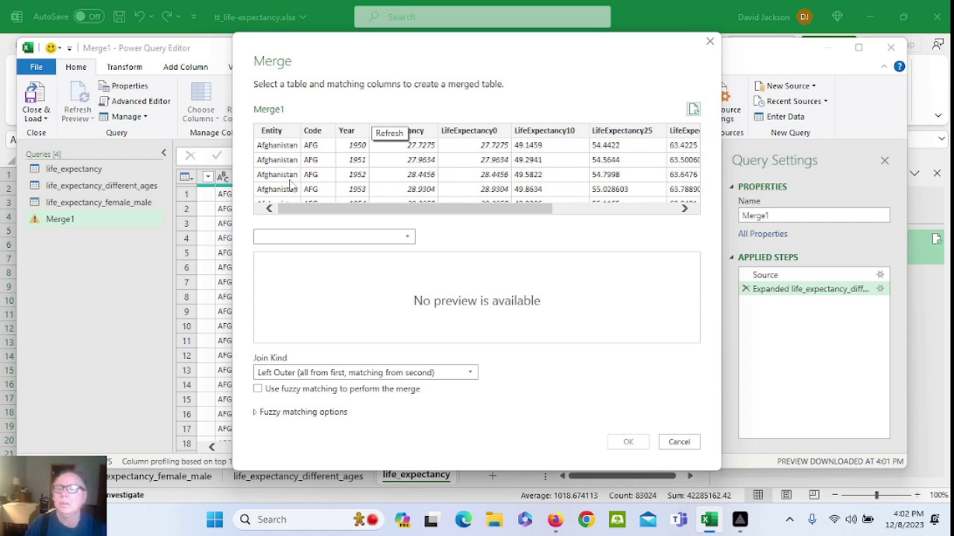
{"action": "left_click", "coordinate": [305, 239]}
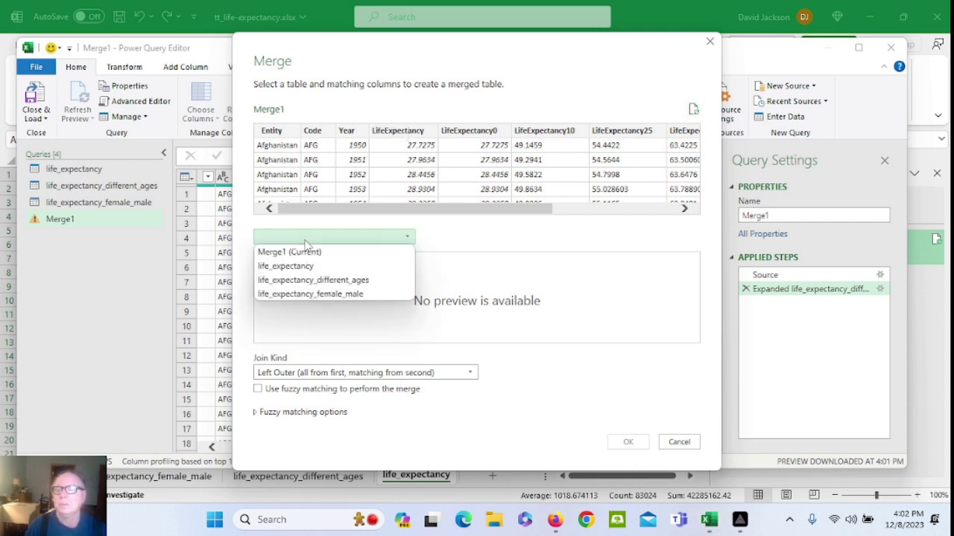
{"action": "left_click", "coordinate": [303, 294]}
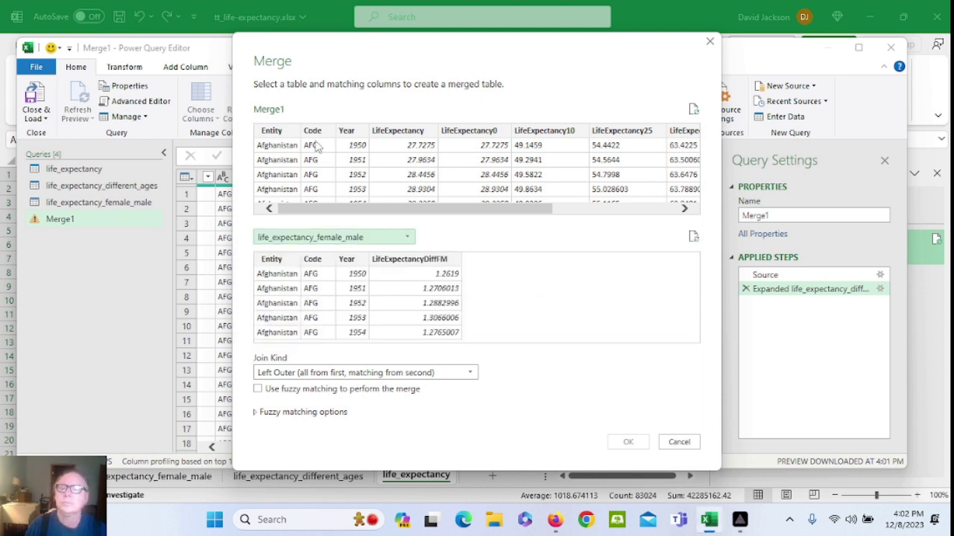
{"action": "left_click", "coordinate": [271, 131]}
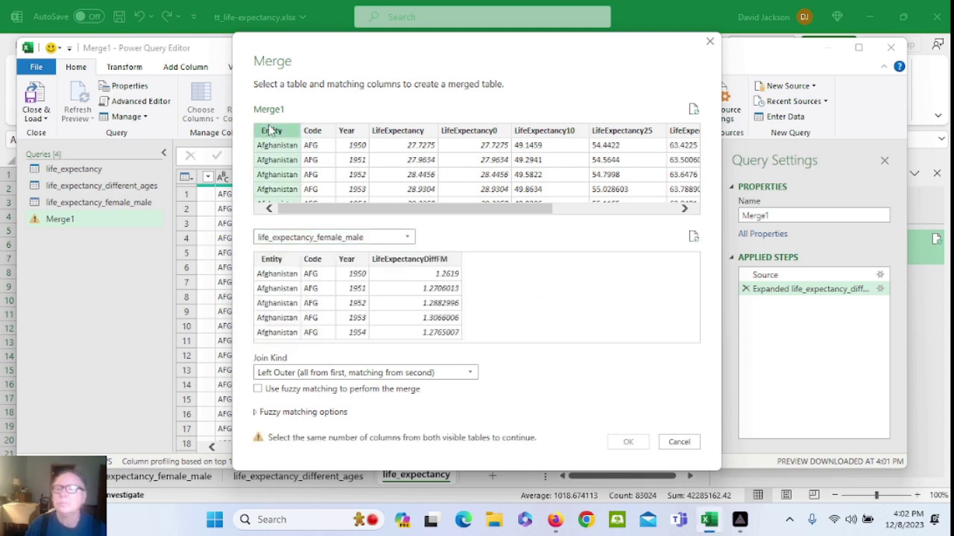
{"action": "left_click", "coordinate": [347, 131], "text": "ctrl"}
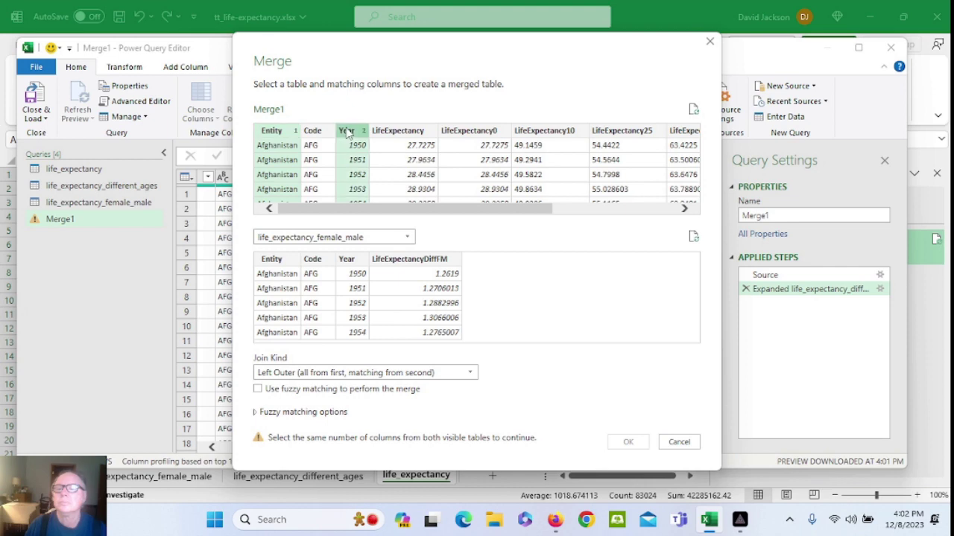
{"action": "left_click", "coordinate": [277, 260]}
{"action": "left_click", "coordinate": [349, 261], "text": "ctrl"}
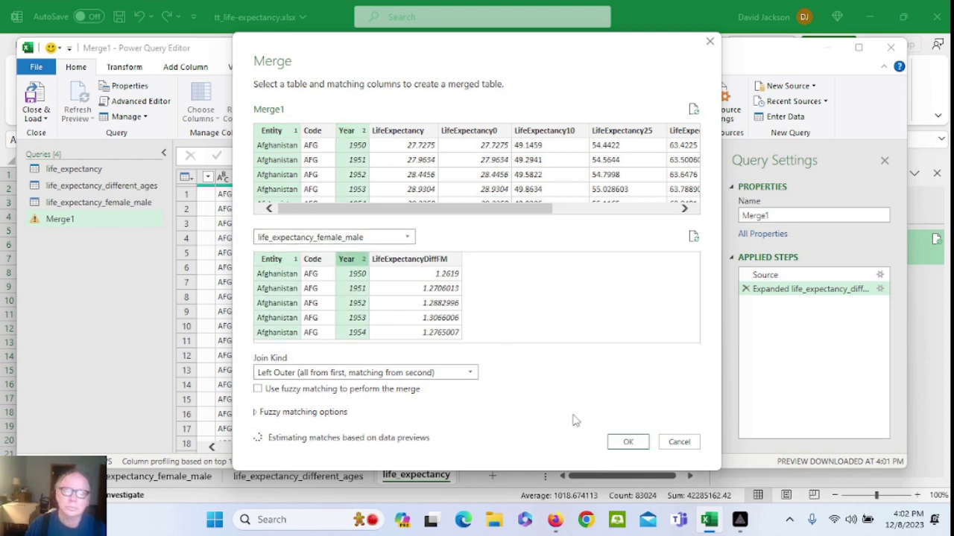
{"action": "left_click", "coordinate": [628, 442]}
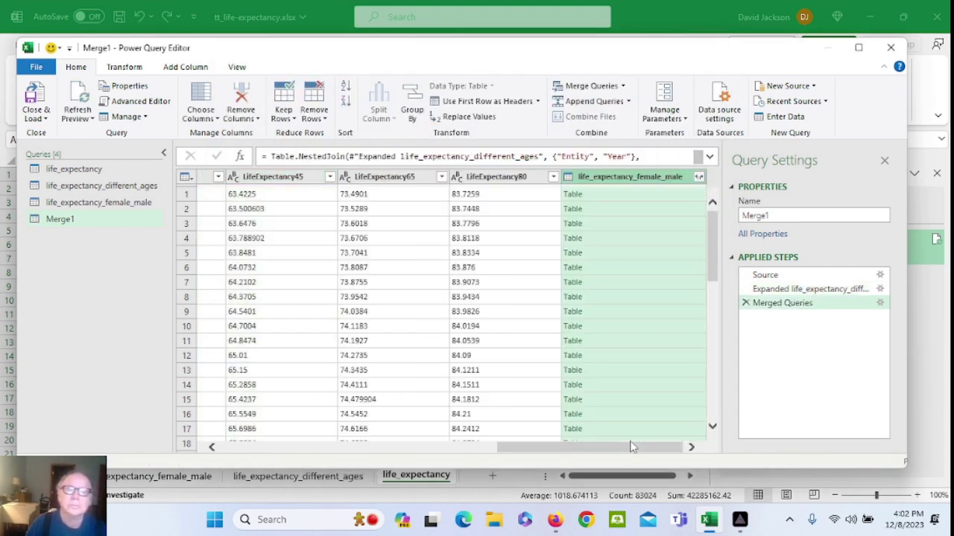
- Expand the life_expectancy_female_male column to bring in only LifeExpectancyDiffFM, excluding Entity, Code and Year
{"action": "left_click", "coordinate": [699, 176]}
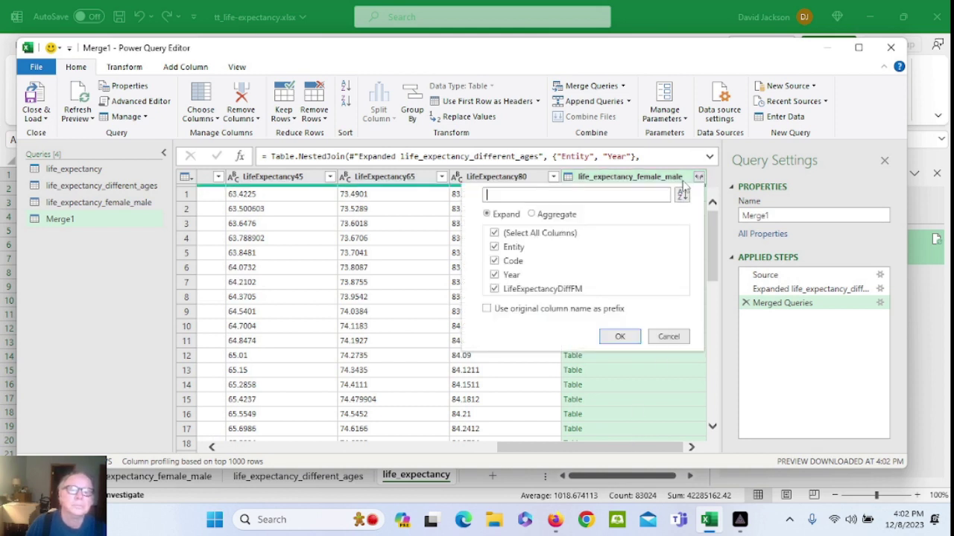
{"action": "left_click", "coordinate": [496, 248]}
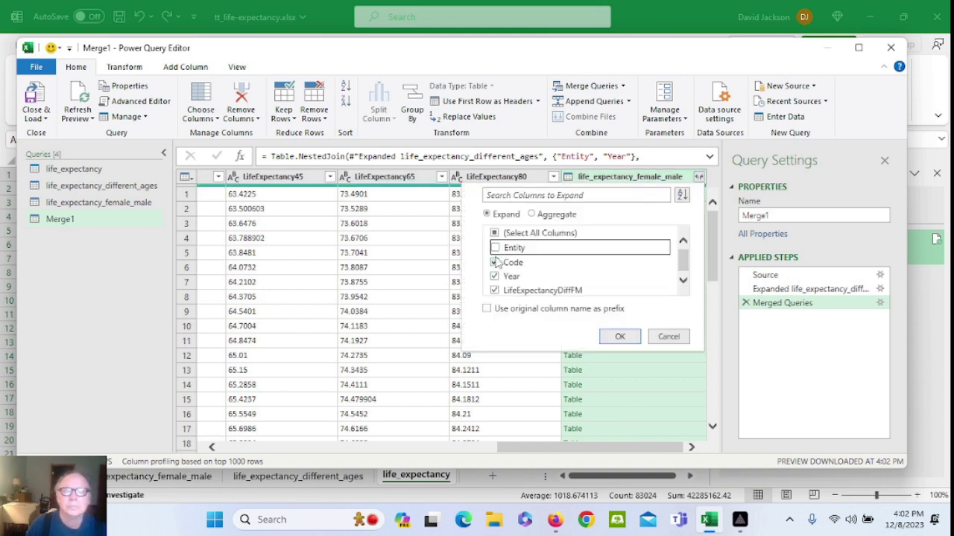
{"action": "left_click", "coordinate": [495, 262]}
{"action": "left_click", "coordinate": [495, 276]}
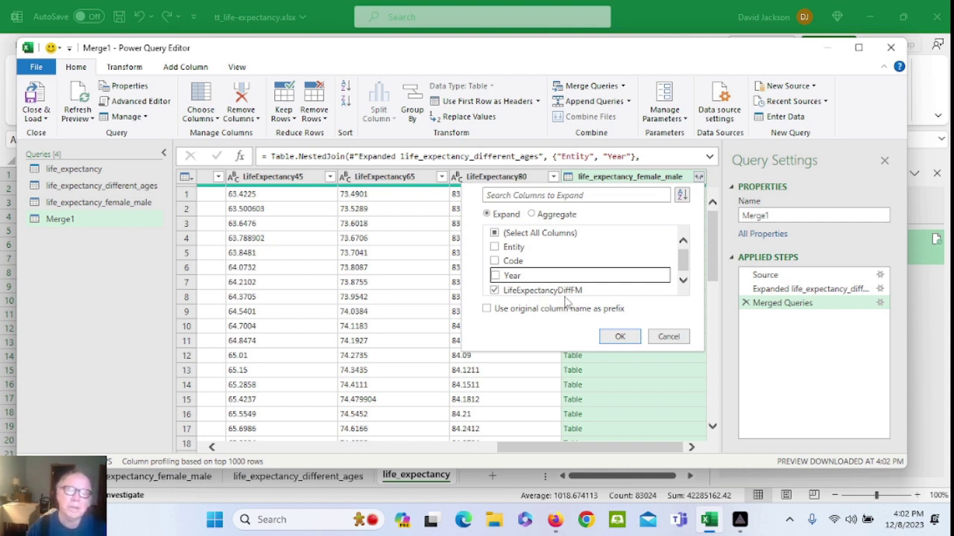
{"action": "left_click", "coordinate": [621, 337]}
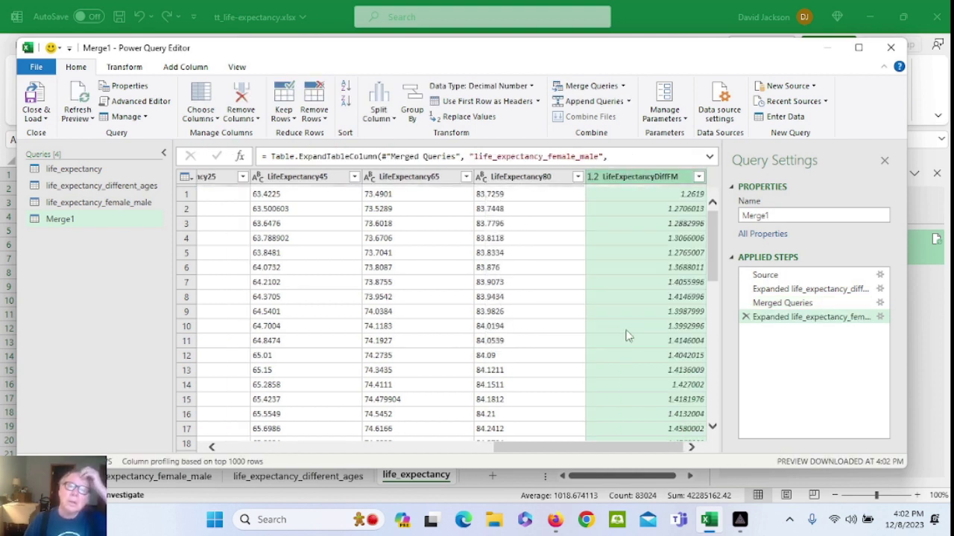
- Copy the formula Date.FromText(Text.From([YourYearColumn]) & "-01-01") from the ChatGPT answer in Firefox and return to Power Query Editor
{"action": "left_click", "coordinate": [555, 519]}
{"action": "left_click", "coordinate": [564, 239]}
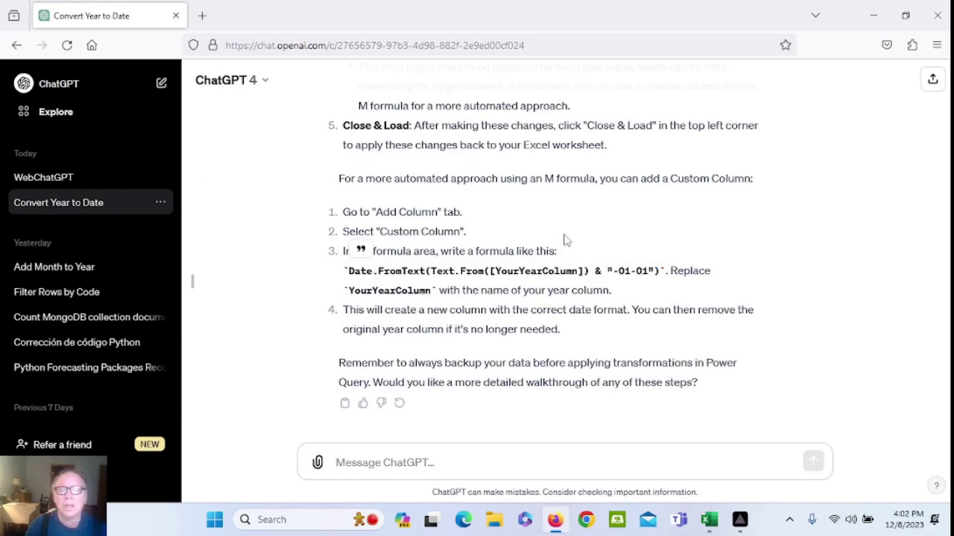
{"action": "left_click_drag", "start_coordinate": [347, 270], "coordinate": [661, 269]}
{"action": "key", "text": "ctrl+c"}
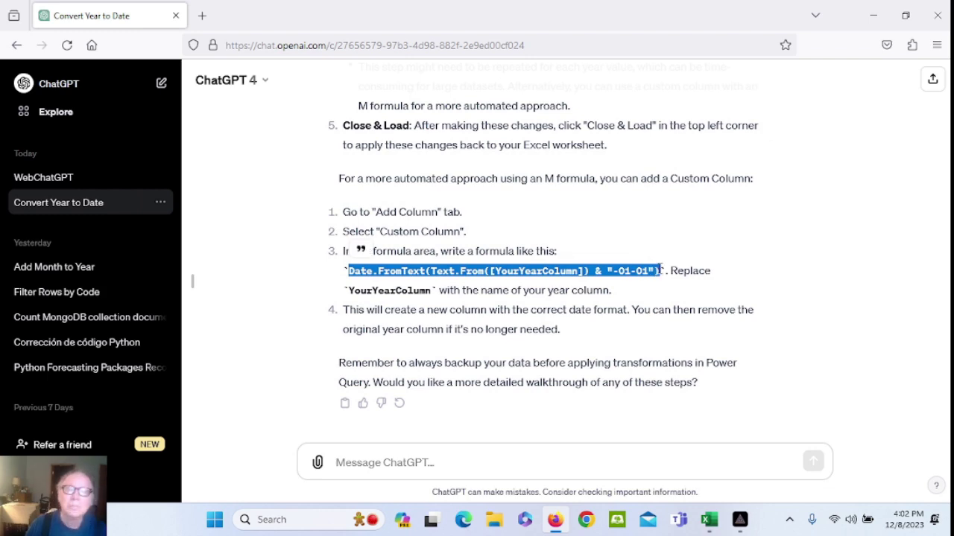
{"action": "left_click", "coordinate": [708, 519]}
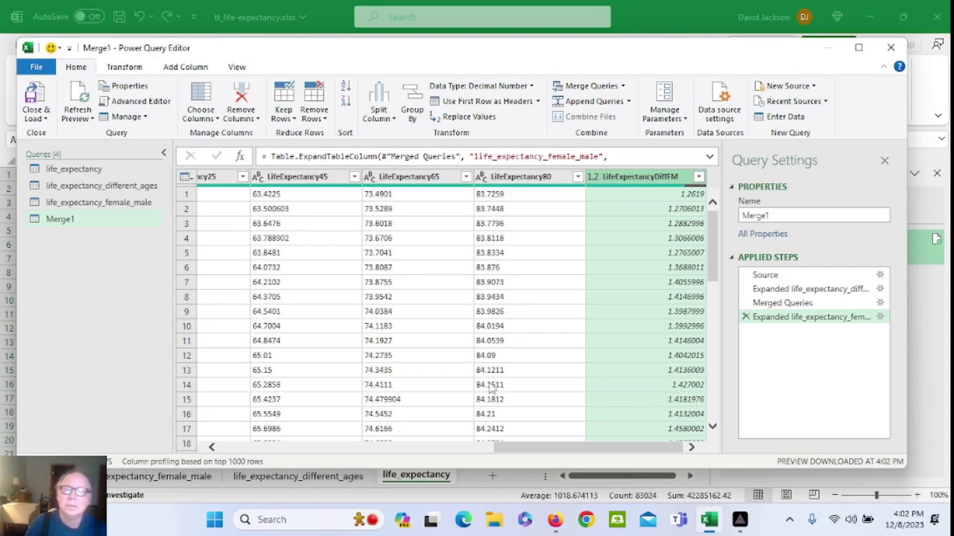
- Rename the Merge1 query as marketing
{"action": "left_click", "coordinate": [788, 215]}
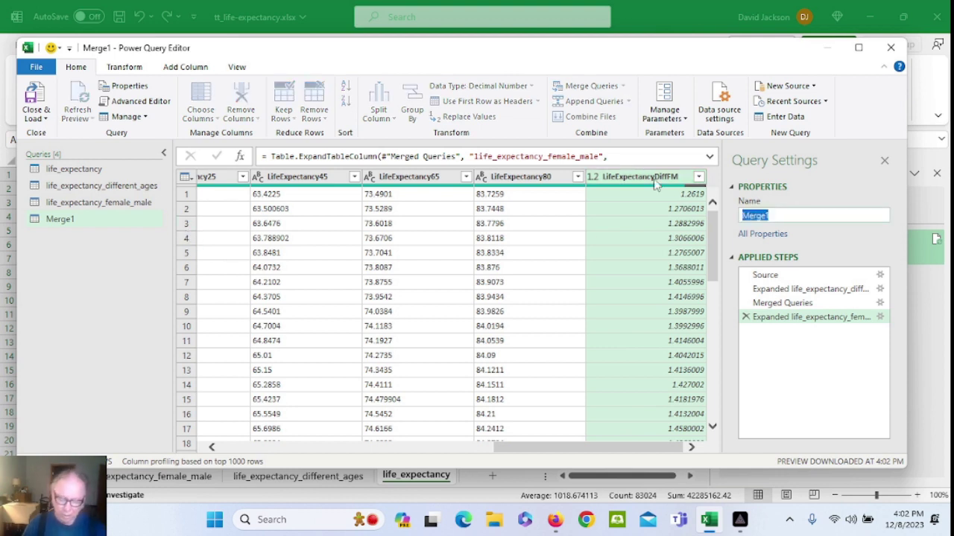
{"action": "type", "text": "marketing"}
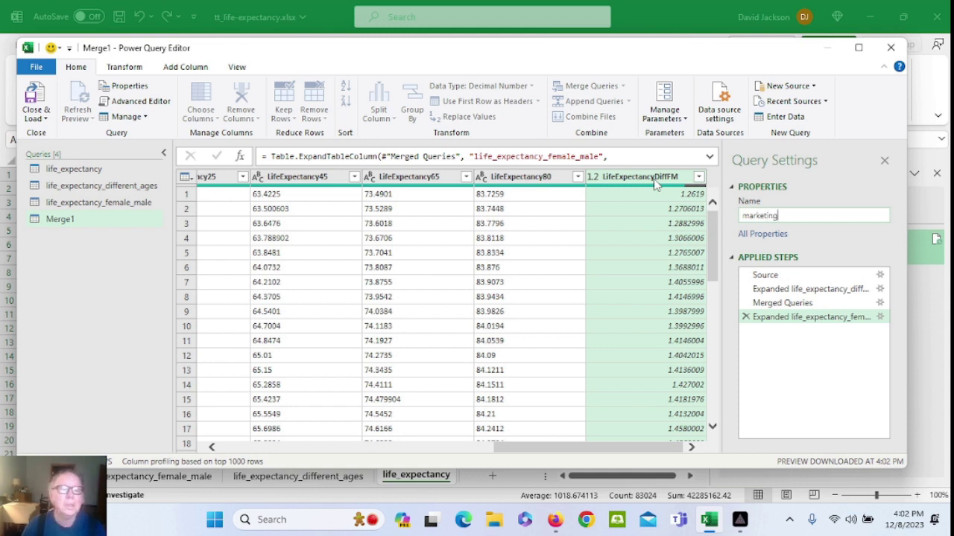
{"action": "key", "text": "Return"}
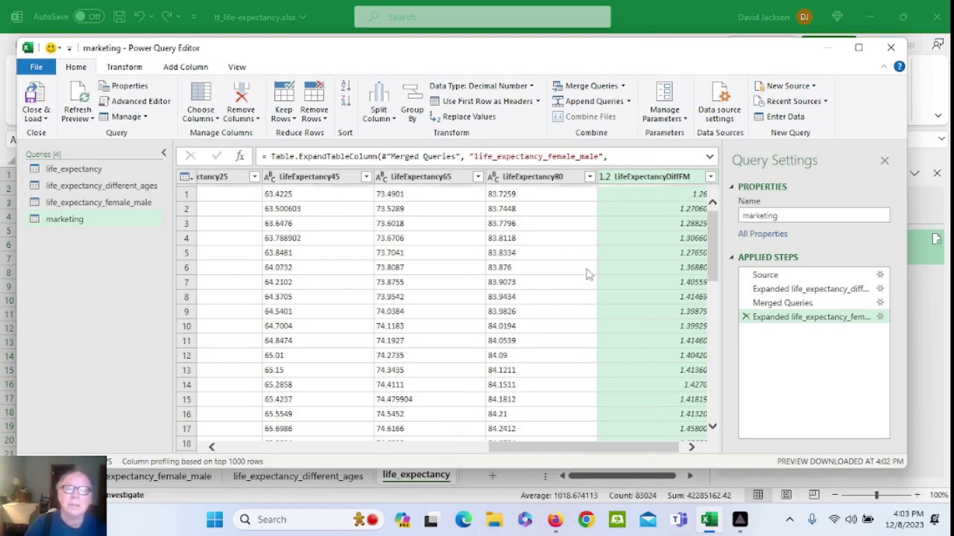
- Start a custom column named Ymd in the marketing query and paste the copied Date.FromText formula as its formula
{"action": "left_click", "coordinate": [196, 71]}
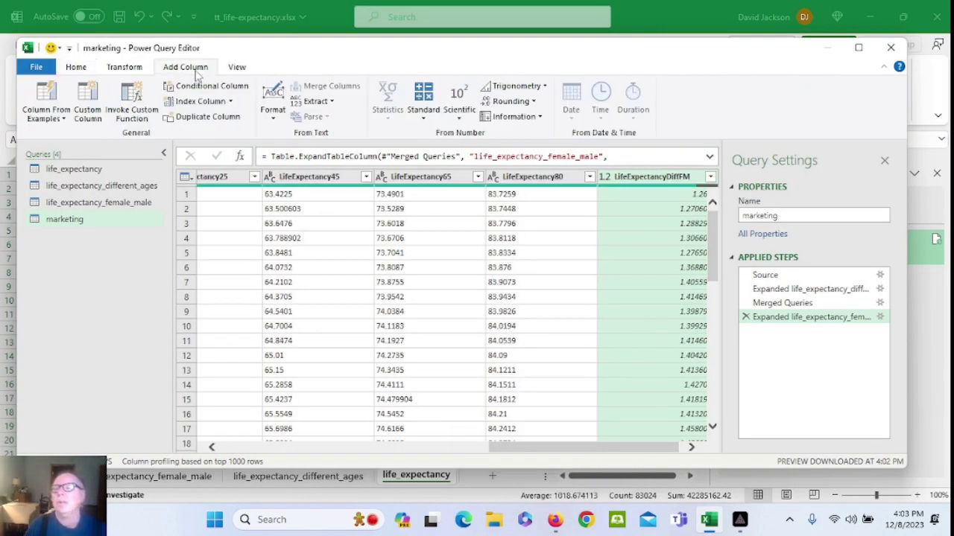
{"action": "left_click", "coordinate": [87, 112]}
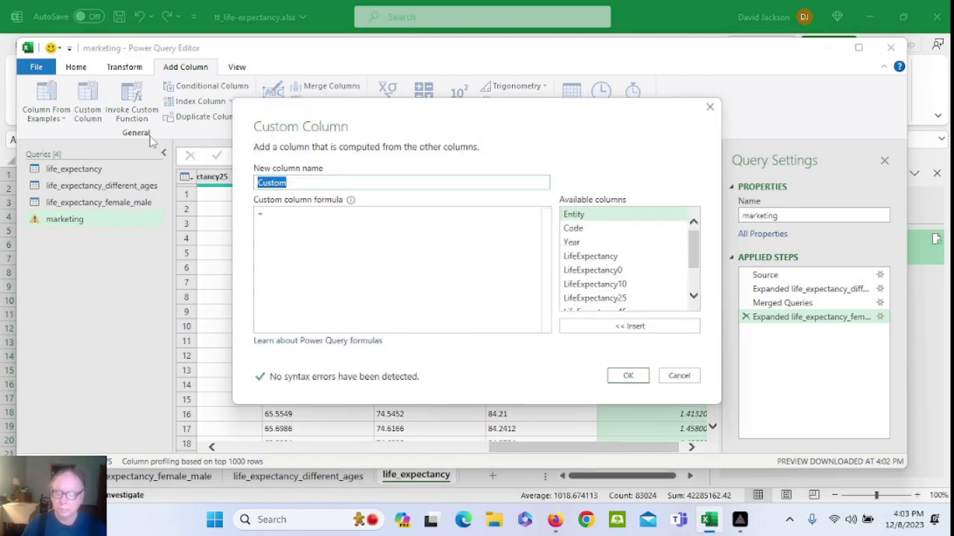
{"action": "type", "text": "YMd"}
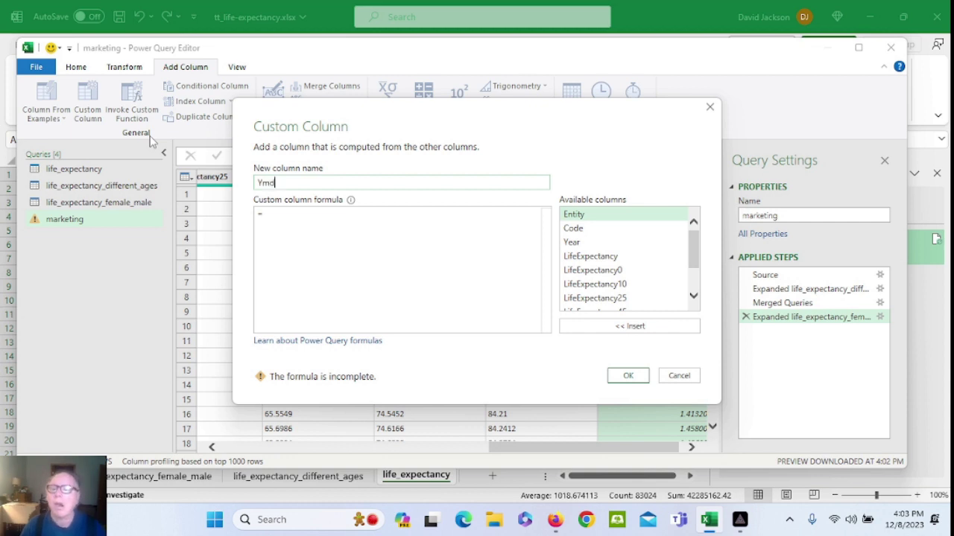
{"action": "left_click", "coordinate": [293, 213]}
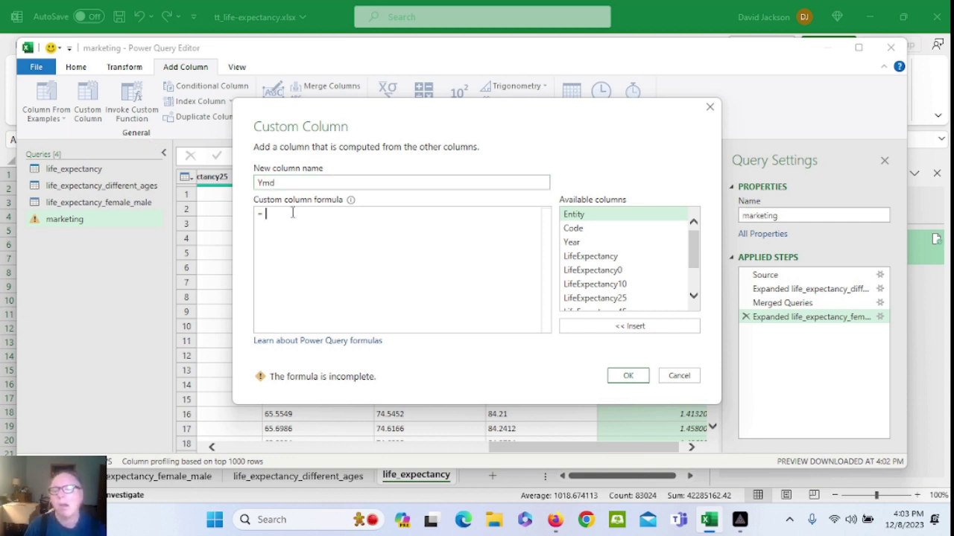
{"action": "key", "text": "ctrl+v"}
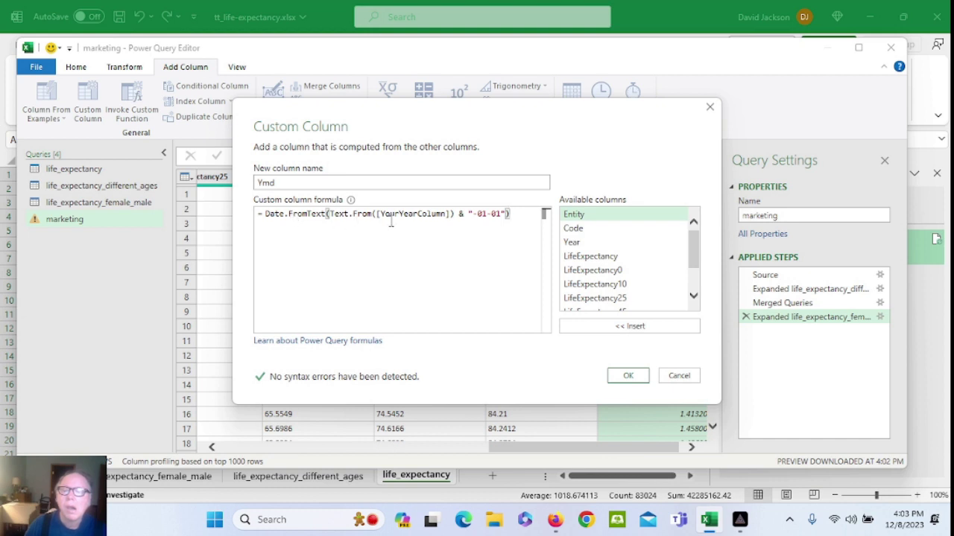
- Replace YourYearColumn with Year in the formula, giving Date.FromText(Text.From([Year]) & "-01-01"), and create the Ymd column
{"action": "double_click", "coordinate": [445, 214]}
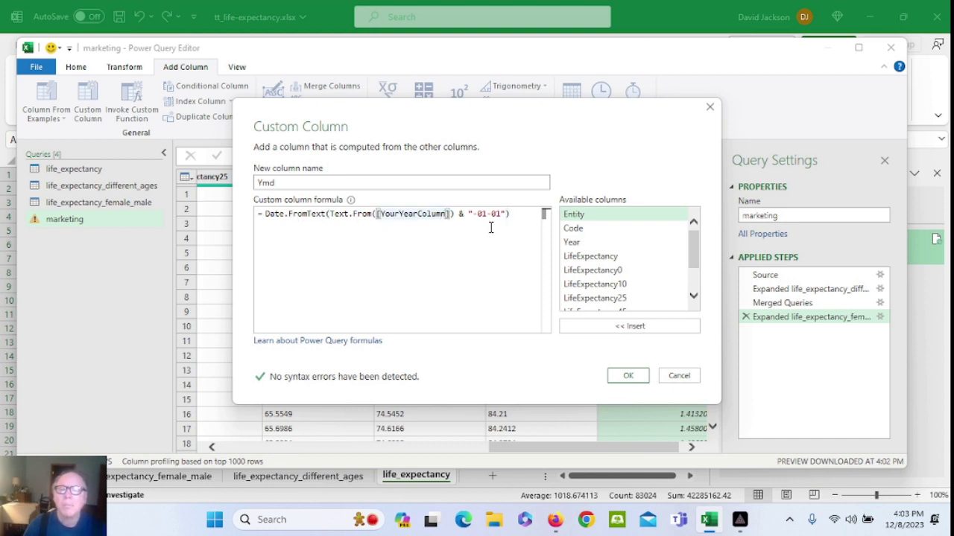
{"action": "key", "text": "BackSpace"}
{"action": "key", "text": "BackSpace"}
{"action": "key", "text": "BackSpace"}
{"action": "key", "text": "BackSpace"}
{"action": "key", "text": "BackSpace"}
{"action": "key", "text": "BackSpace"}
{"action": "key", "text": "BackSpace"}
{"action": "key", "text": "BackSpace"}
{"action": "key", "text": "BackSpace"}
{"action": "key", "text": "BackSpace"}
{"action": "key", "text": "BackSpace"}
{"action": "key", "text": "BackSpace"}
{"action": "key", "text": "BackSpace"}
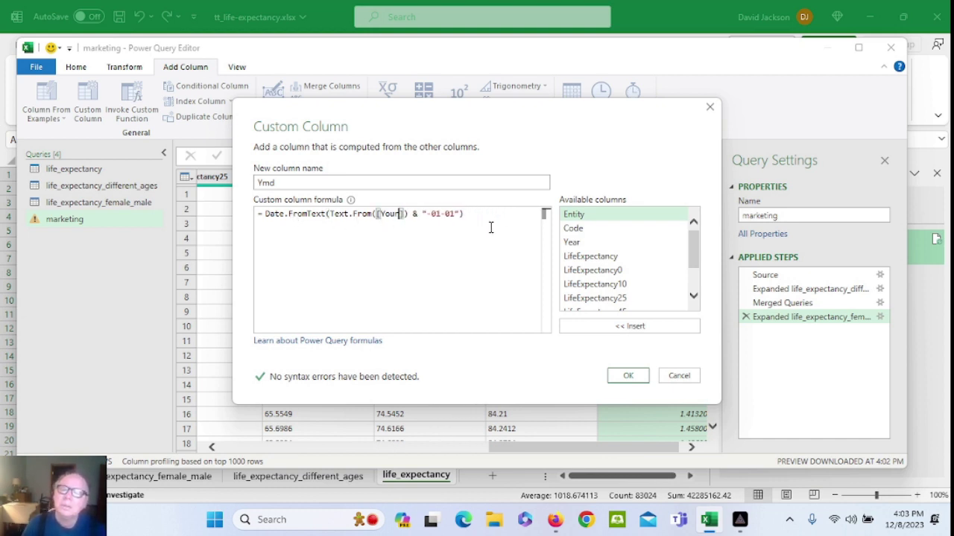
{"action": "key", "text": "BackSpace"}
{"action": "type", "text": "year"}
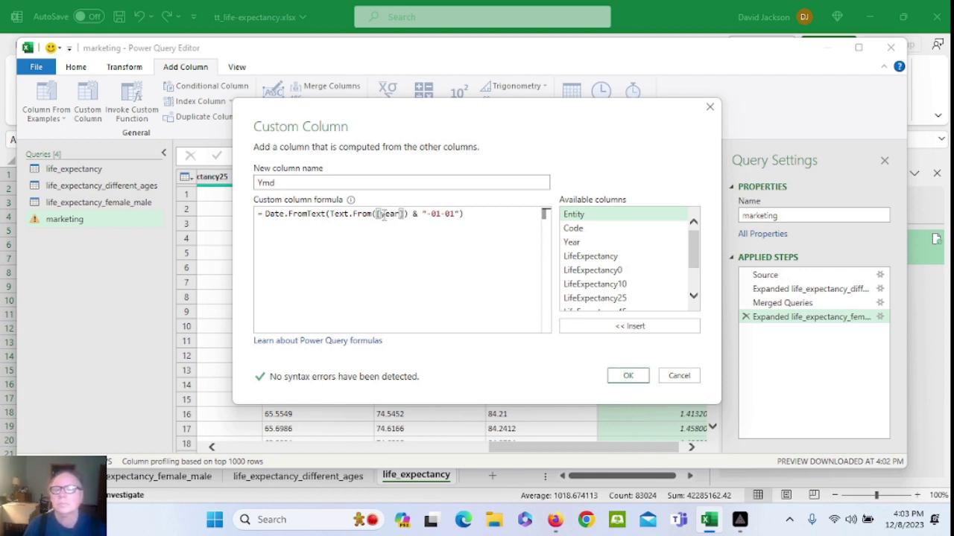
{"action": "key", "text": "BackSpace"}
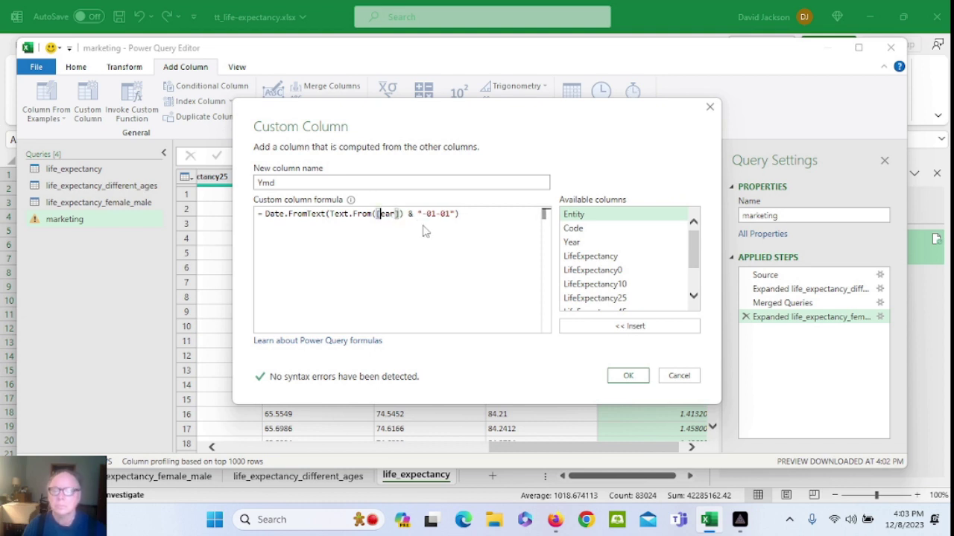
{"action": "type", "text": "Y"}
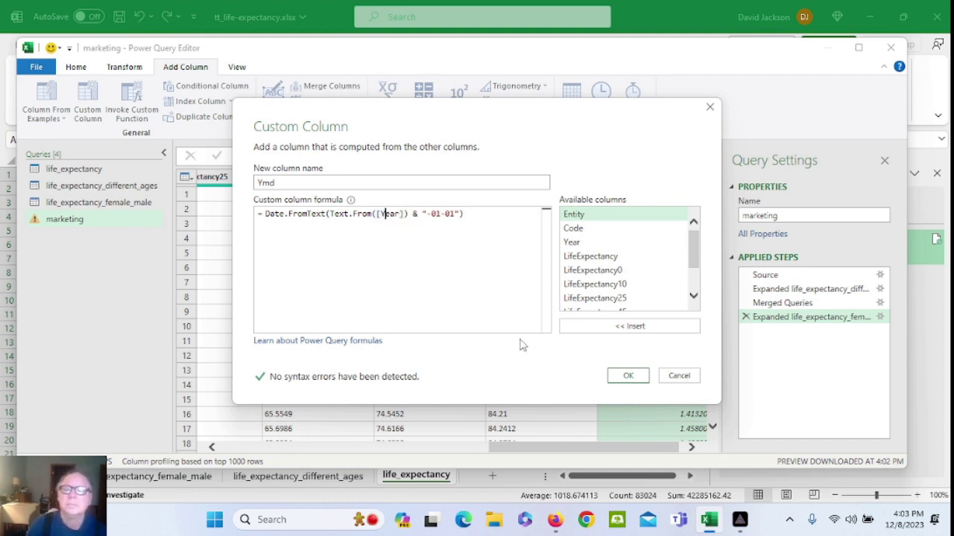
{"action": "left_click", "coordinate": [628, 375]}
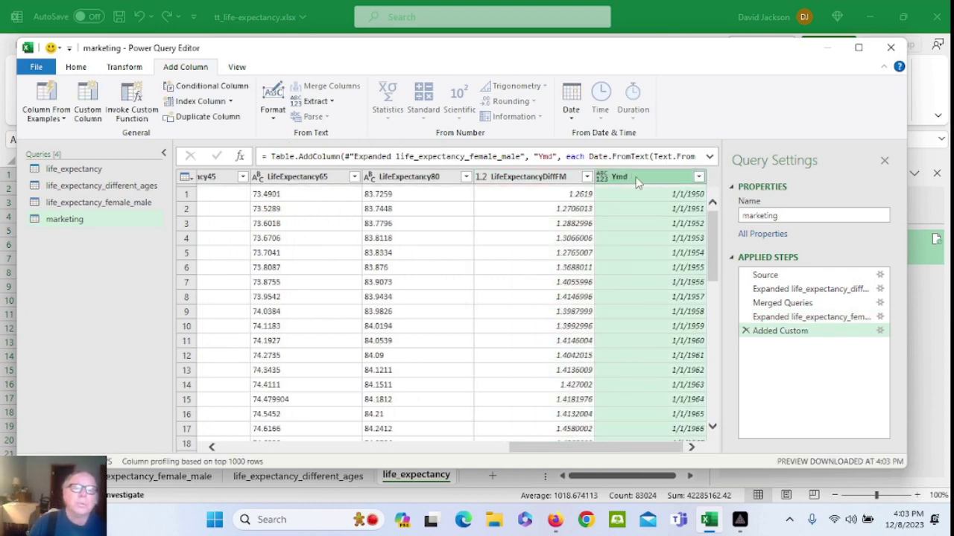
- Change the Ymd column's data type to Date and move the column between Code and Year
{"action": "left_click_drag", "start_coordinate": [637, 182], "coordinate": [226, 159]}
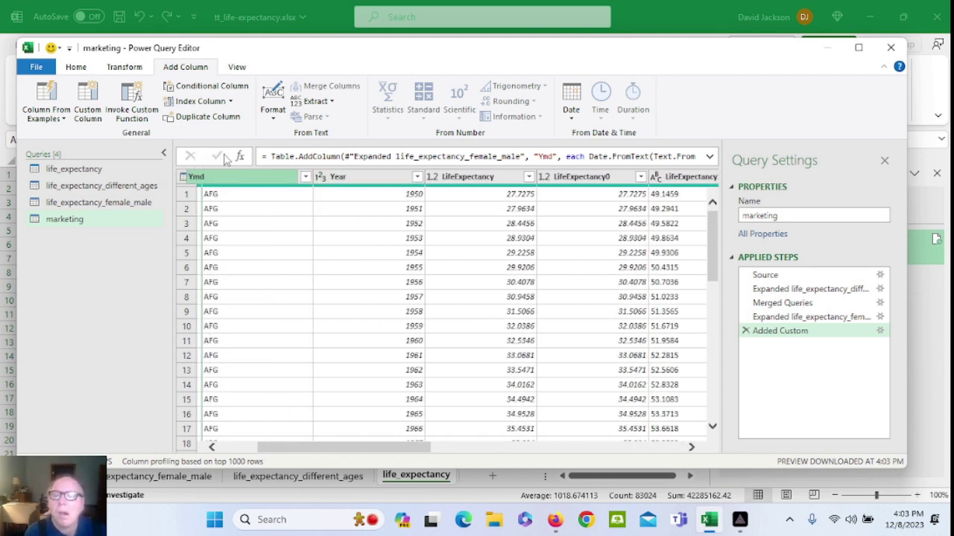
{"action": "right_click", "coordinate": [268, 173]}
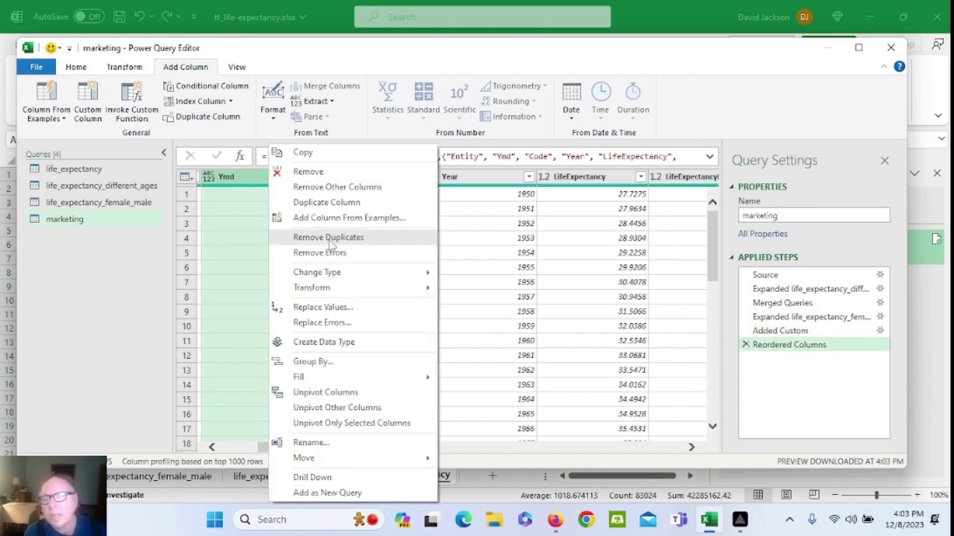
{"action": "mouse_move", "coordinate": [352, 276]}
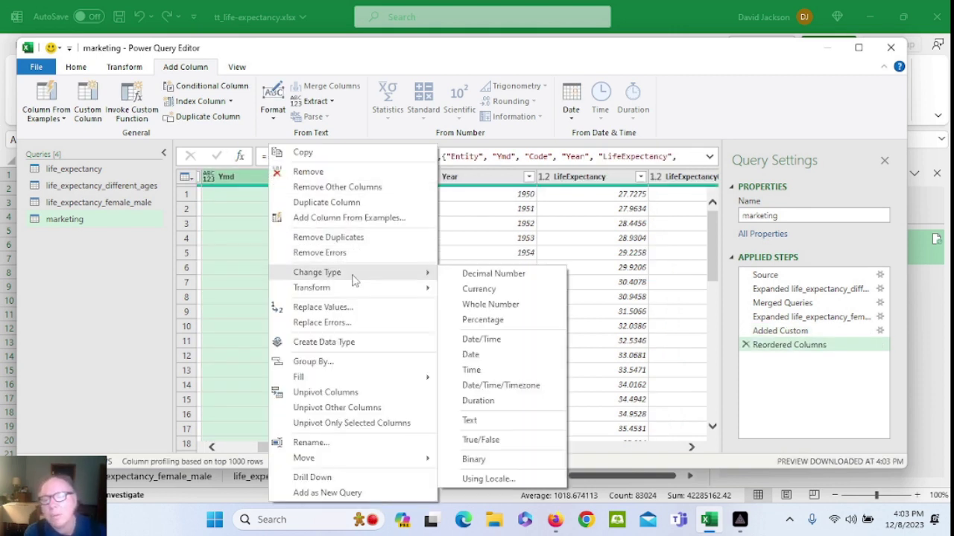
{"action": "left_click", "coordinate": [471, 356]}
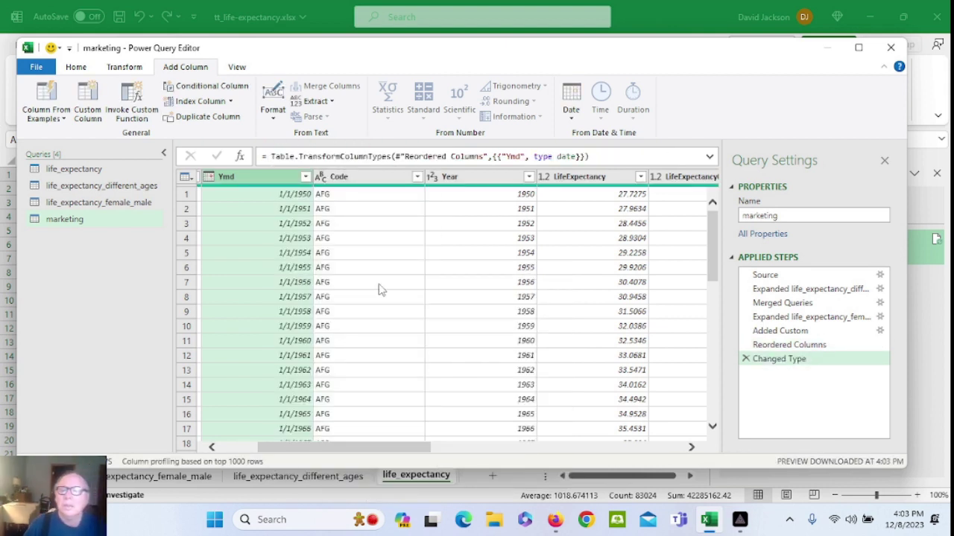
{"action": "left_click_drag", "start_coordinate": [277, 177], "coordinate": [503, 196]}
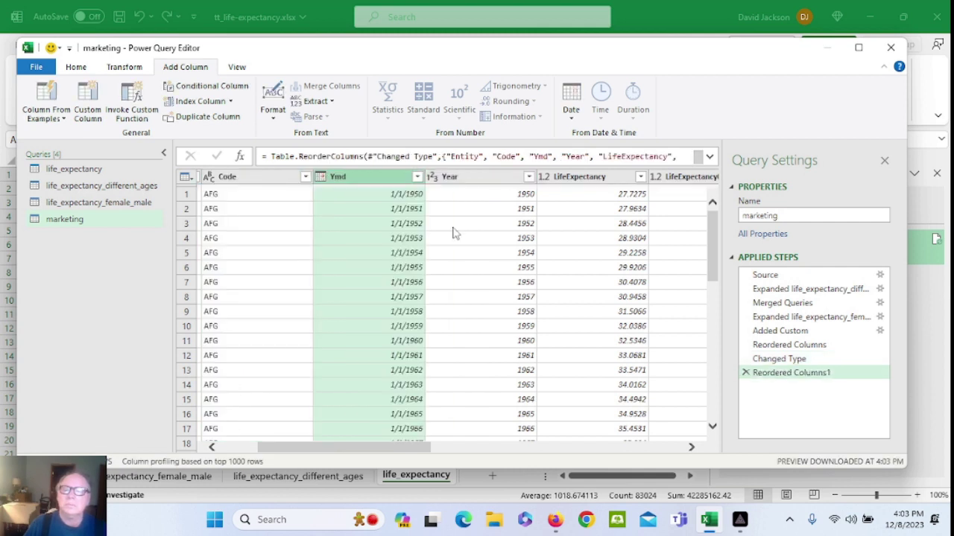
{"action": "left_click_drag", "start_coordinate": [350, 449], "coordinate": [294, 445]}
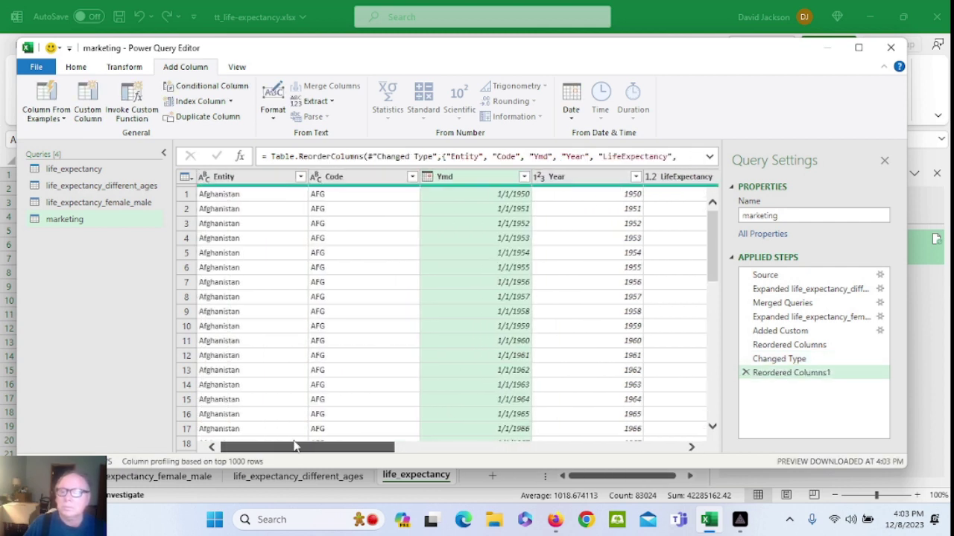
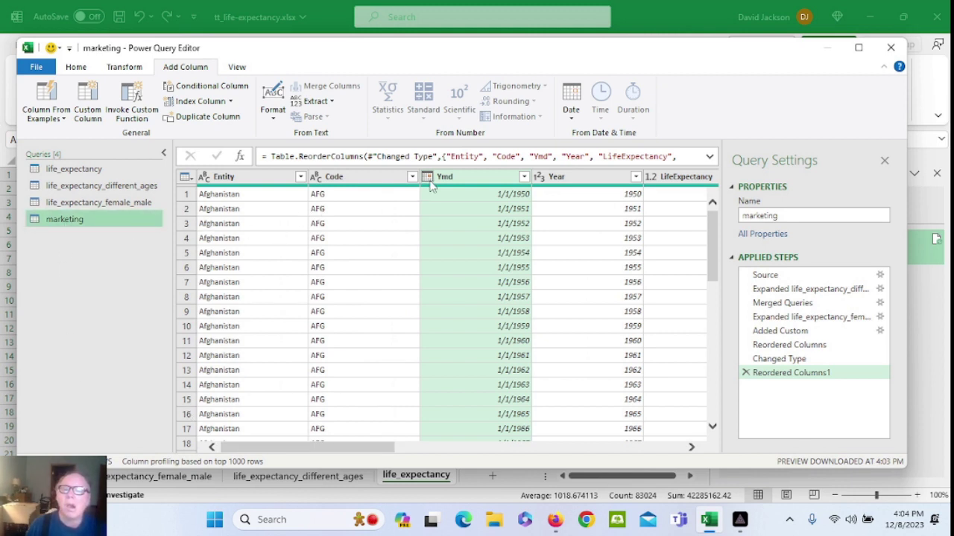
{"action": "left_click", "coordinate": [525, 178]}
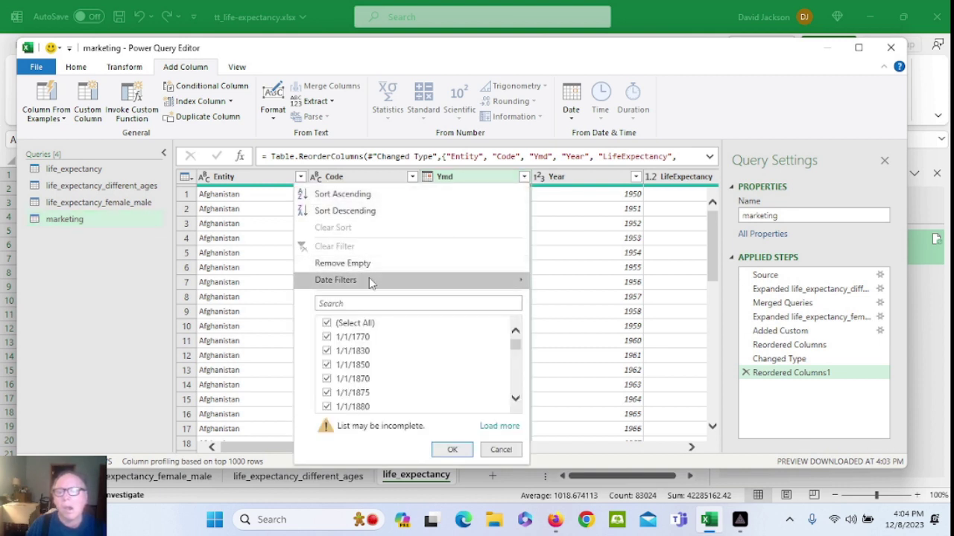
{"action": "mouse_move", "coordinate": [418, 295]}
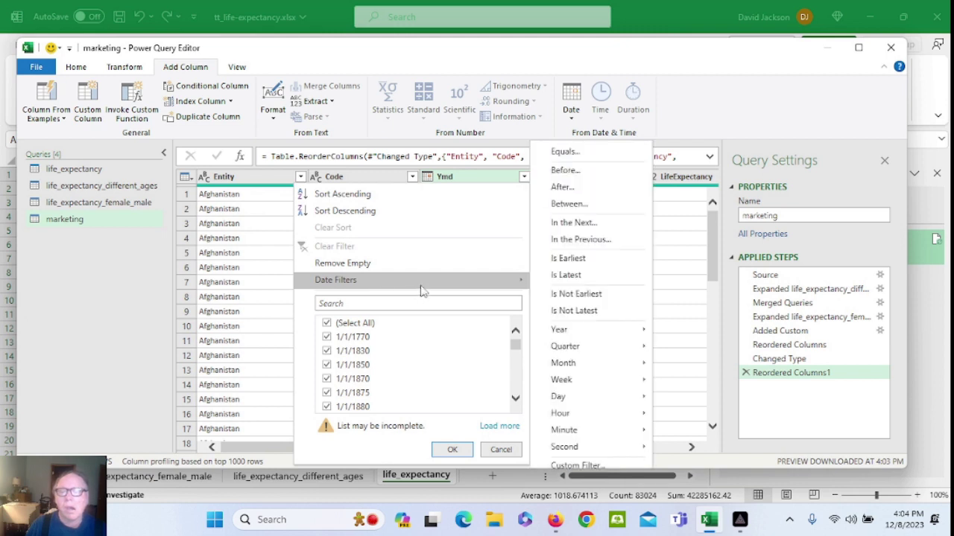
{"action": "left_click", "coordinate": [684, 401]}
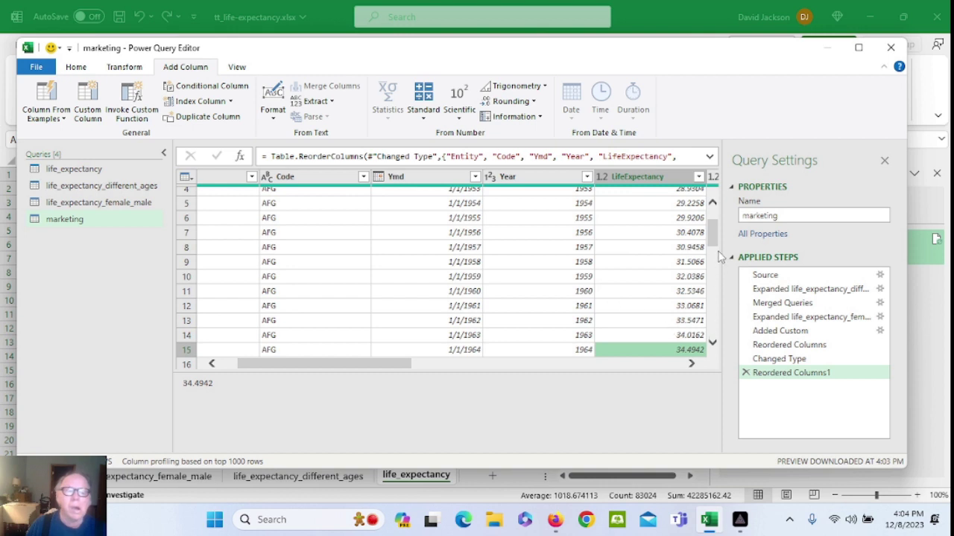
- Filter the Year column to keep only rows greater than or equal to 1947
{"action": "scroll", "coordinate": [713, 238], "scroll_direction": "up", "scroll_amount": 2}
{"action": "left_click", "coordinate": [587, 177]}
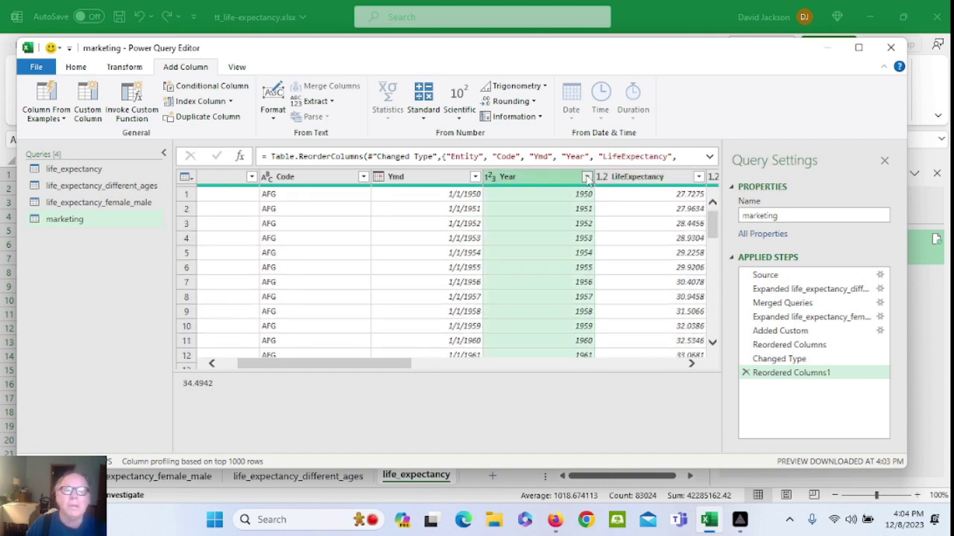
{"action": "left_click", "coordinate": [587, 176]}
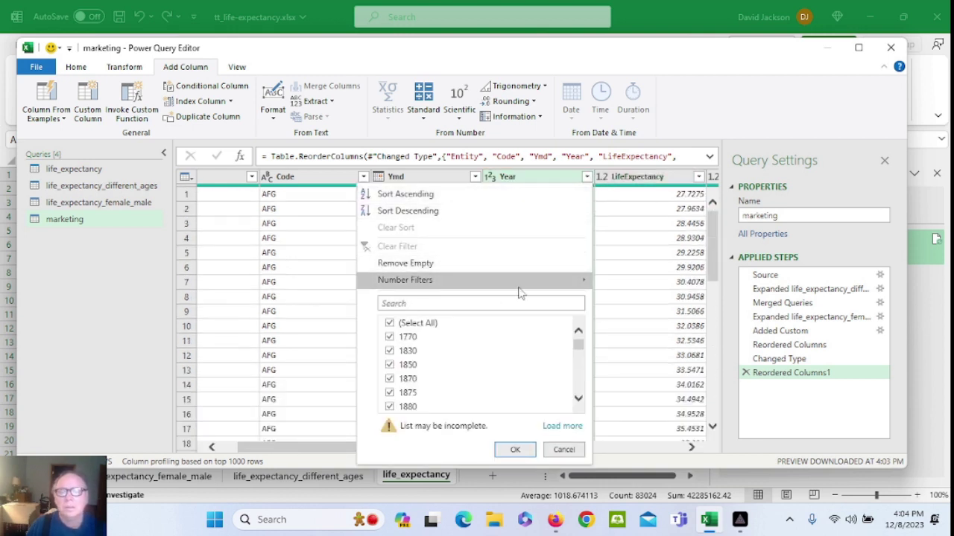
{"action": "mouse_move", "coordinate": [547, 291]}
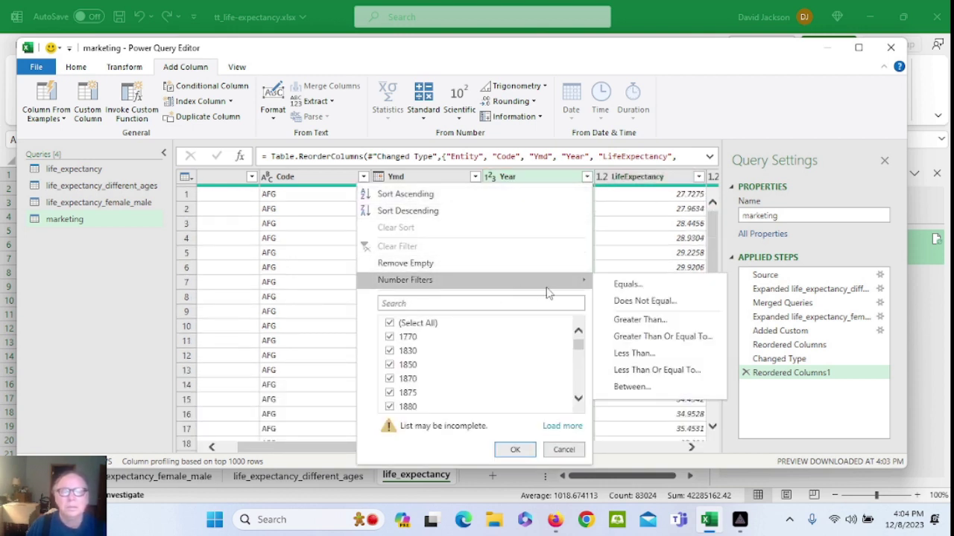
{"action": "left_click", "coordinate": [655, 336]}
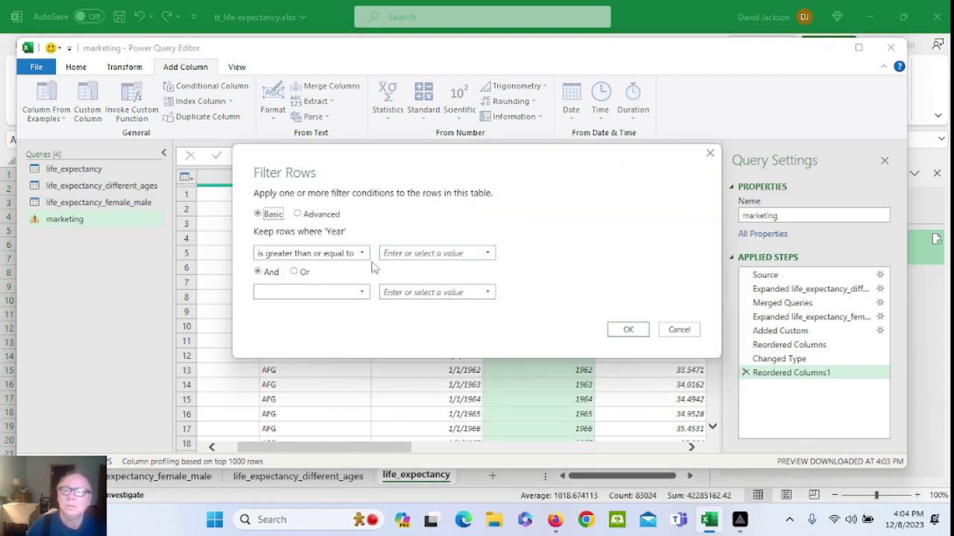
{"action": "left_click", "coordinate": [432, 255]}
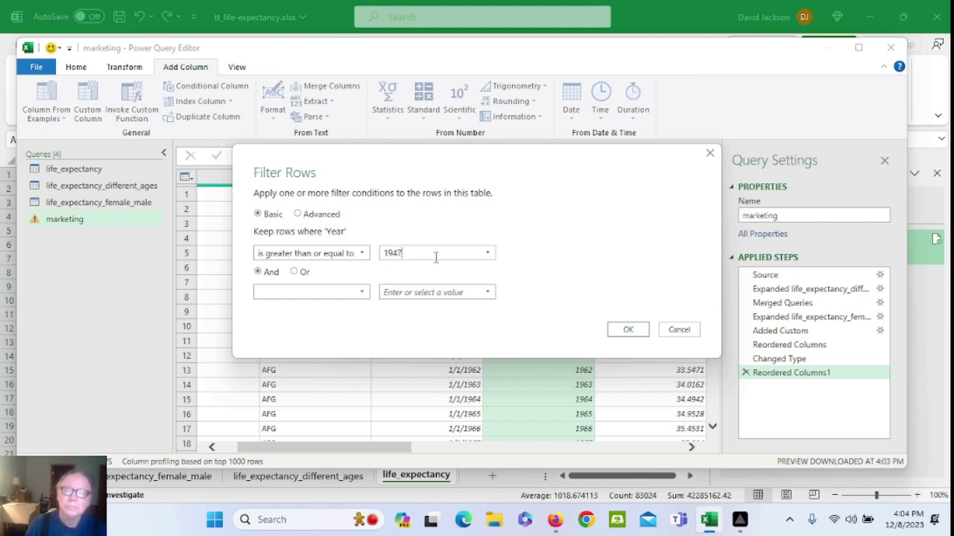
{"action": "left_click", "coordinate": [628, 330]}
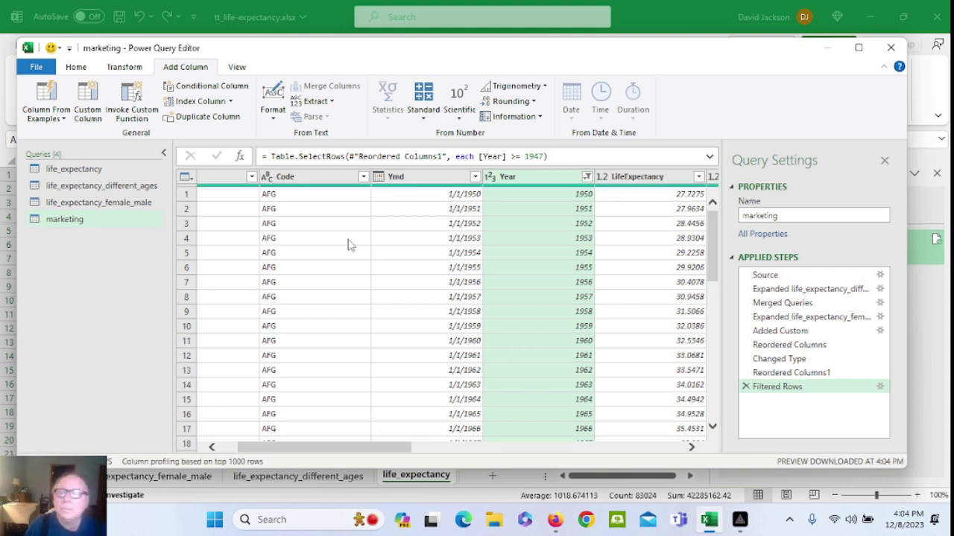
- Duplicate the marketing query
{"action": "right_click", "coordinate": [85, 221]}
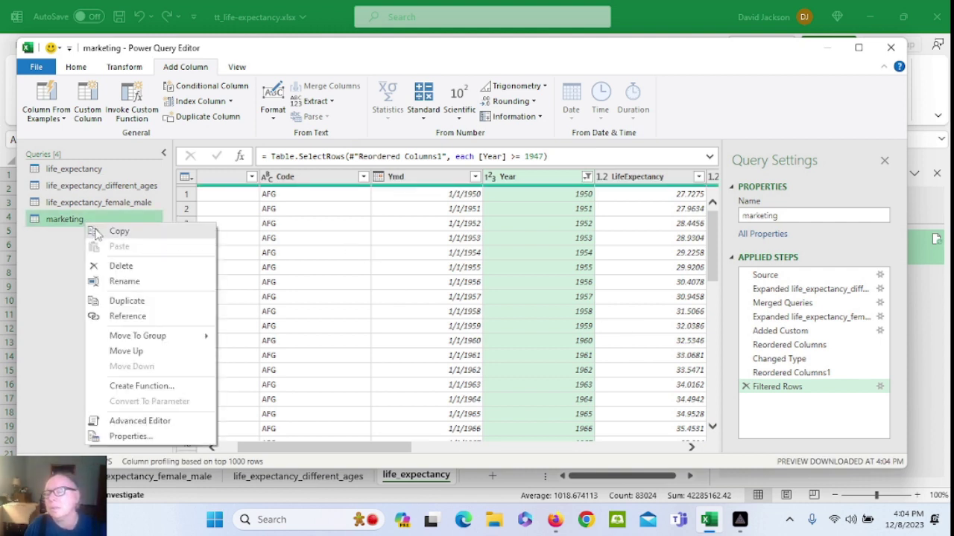
{"action": "left_click", "coordinate": [127, 301]}
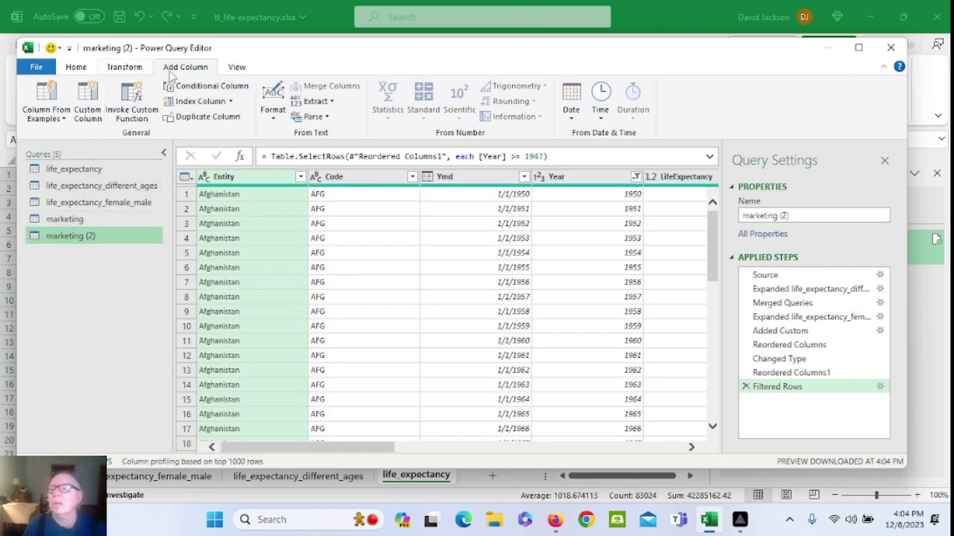
- Start a Group By on the marketing (2) query and set Ymd as the grouping column
{"action": "left_click", "coordinate": [123, 69]}
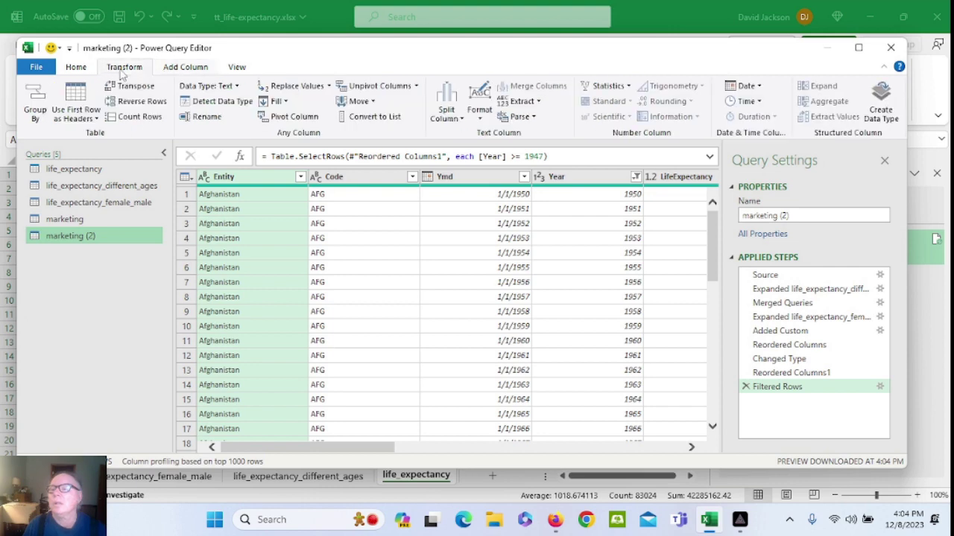
{"action": "left_click", "coordinate": [35, 114]}
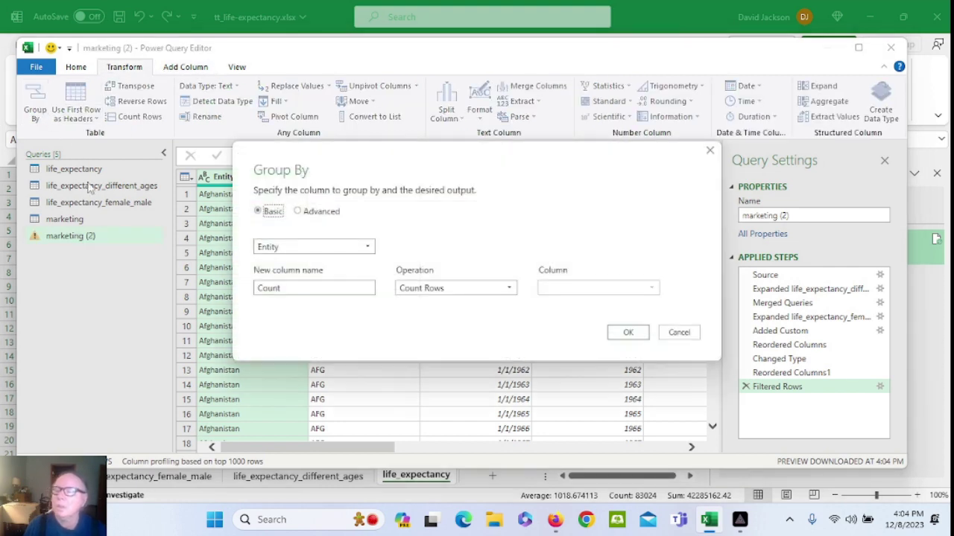
{"action": "left_click", "coordinate": [306, 248]}
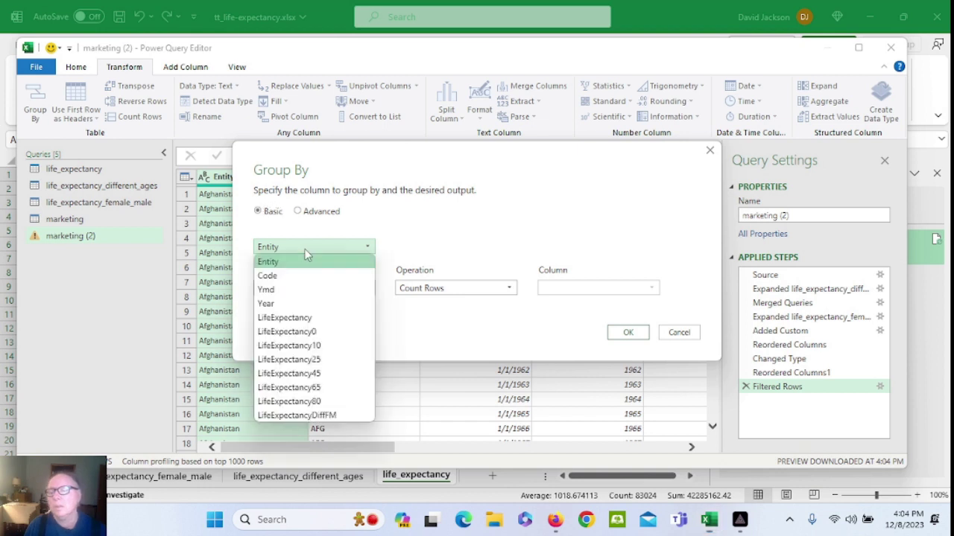
{"action": "left_click", "coordinate": [284, 304]}
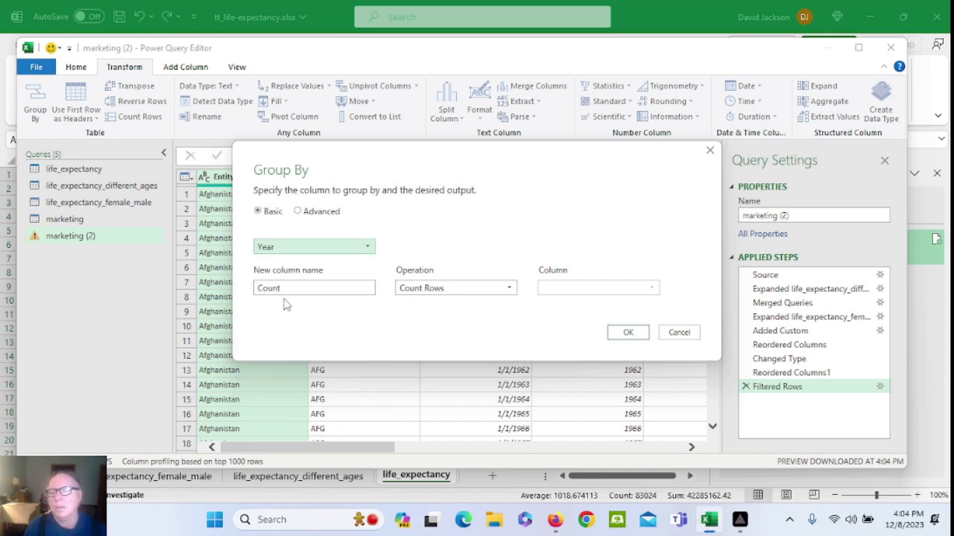
{"action": "left_click", "coordinate": [302, 256]}
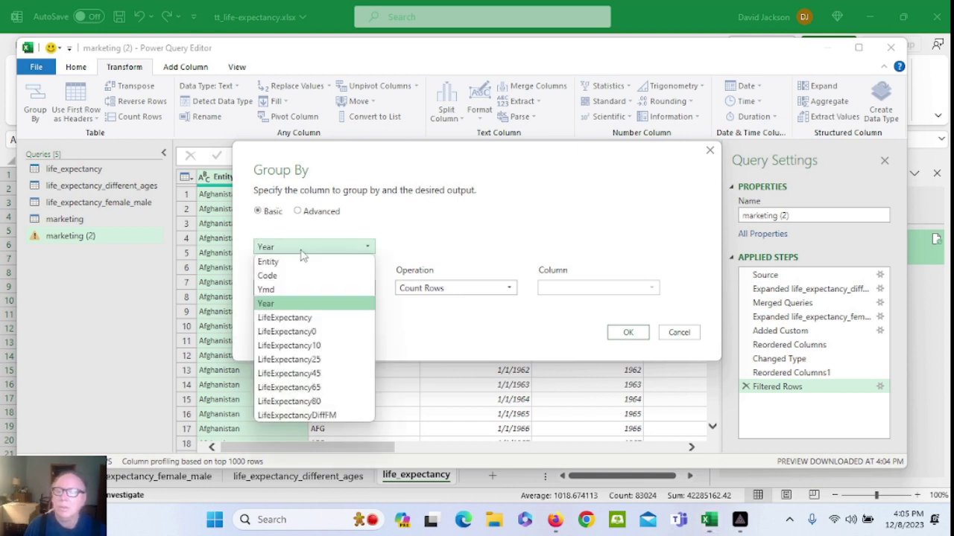
{"action": "left_click", "coordinate": [288, 286]}
- Define the grouping's new column average_expt as the Average of LifeExpectancy
{"action": "left_click", "coordinate": [288, 286]}
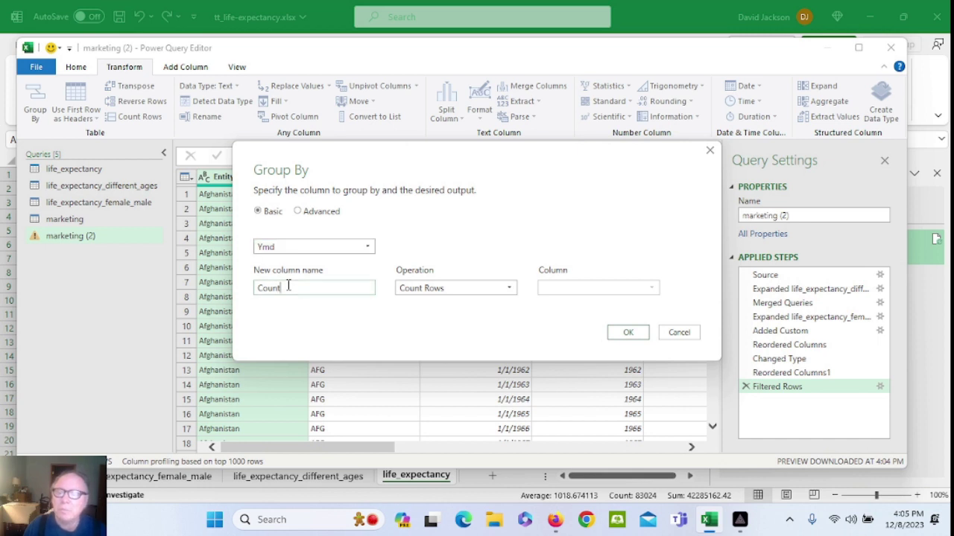
{"action": "key", "text": "BackSpace"}
{"action": "key", "text": "BackSpace"}
{"action": "key", "text": "BackSpace"}
{"action": "key", "text": "BackSpace"}
{"action": "key", "text": "BackSpace"}
{"action": "type", "text": "average_expt"}
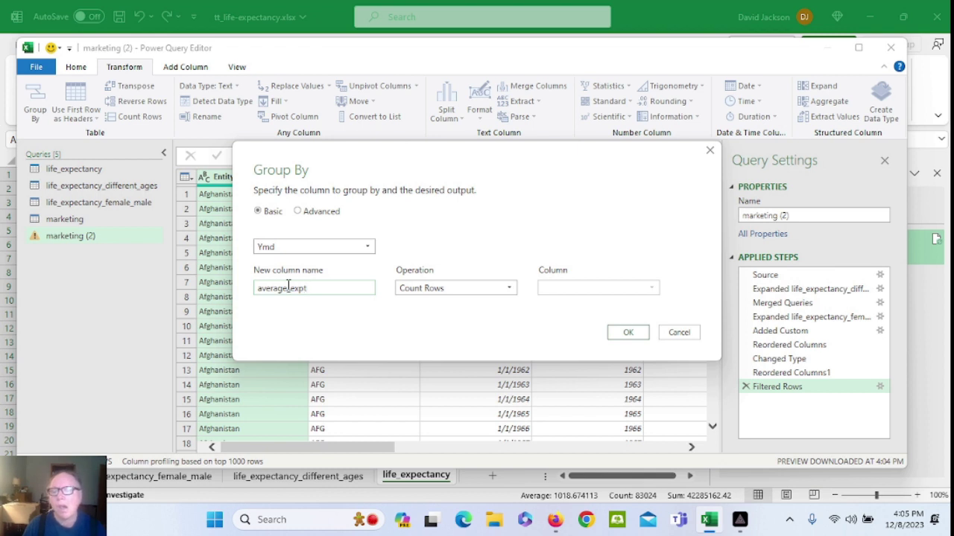
{"action": "left_click", "coordinate": [504, 289]}
{"action": "left_click", "coordinate": [428, 316]}
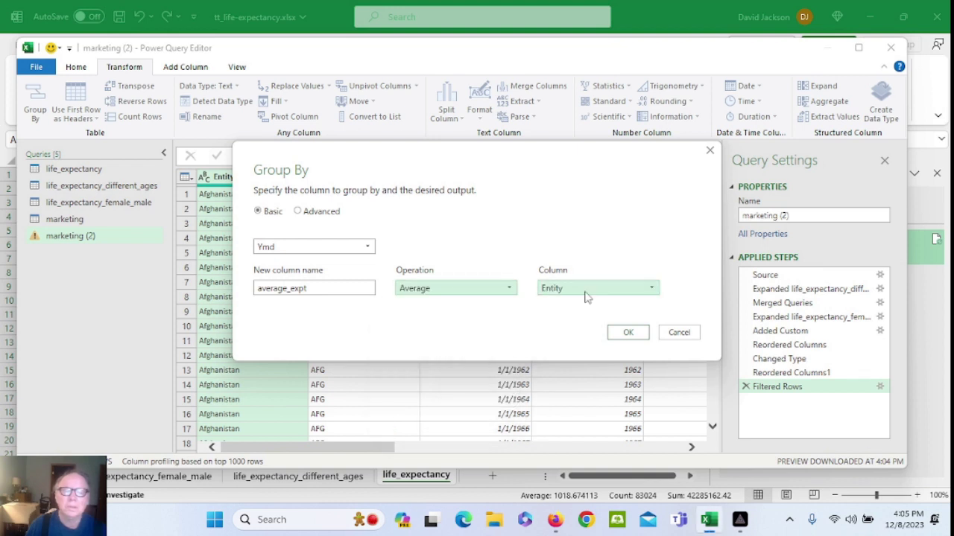
{"action": "left_click", "coordinate": [586, 298]}
{"action": "left_click", "coordinate": [557, 357]}
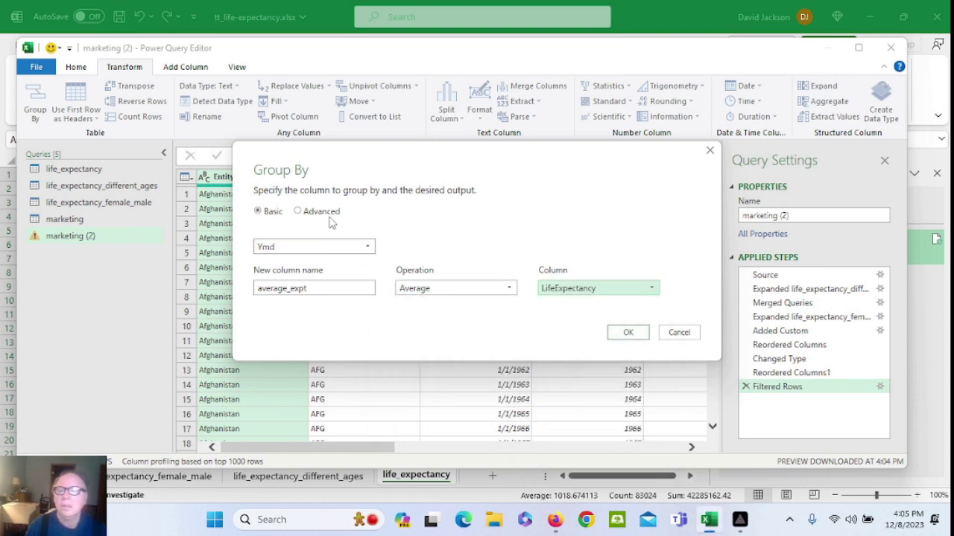
- Switch the grouping to Advanced, add an average_mf aggregation as the Average of LifeExpectancyDiffFM, and apply the grouping
{"action": "left_click", "coordinate": [298, 212]}
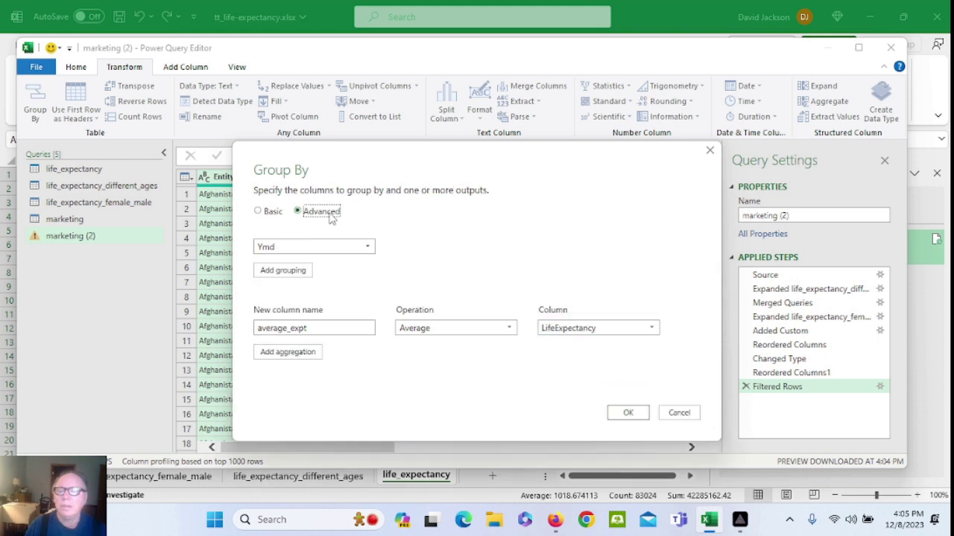
{"action": "left_click", "coordinate": [303, 352]}
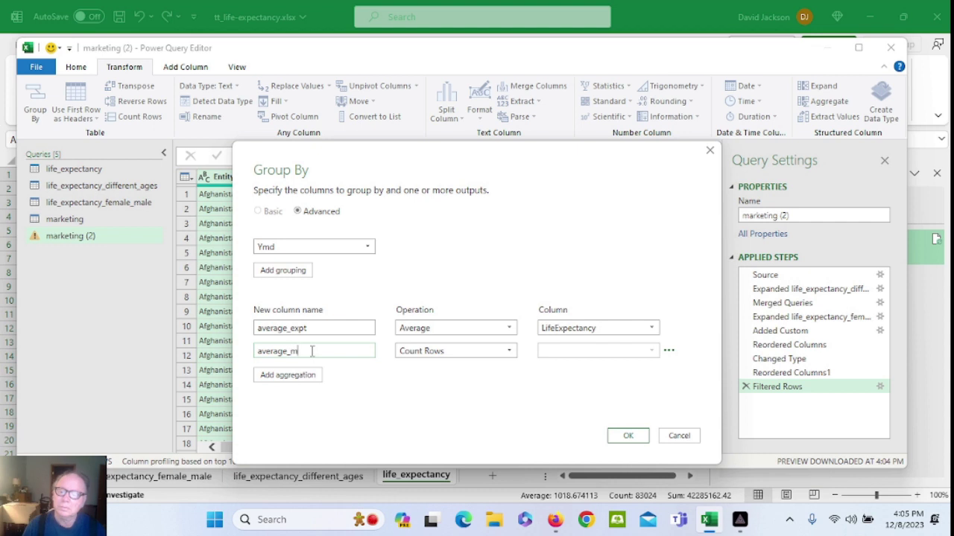
{"action": "left_click", "coordinate": [481, 352]}
{"action": "left_click", "coordinate": [440, 379]}
{"action": "left_click", "coordinate": [607, 351]}
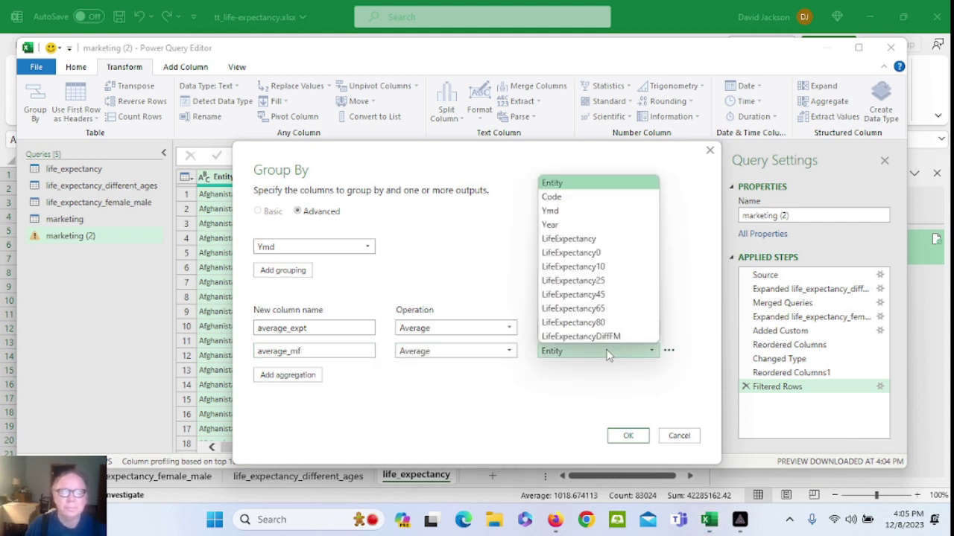
{"action": "left_click", "coordinate": [594, 337]}
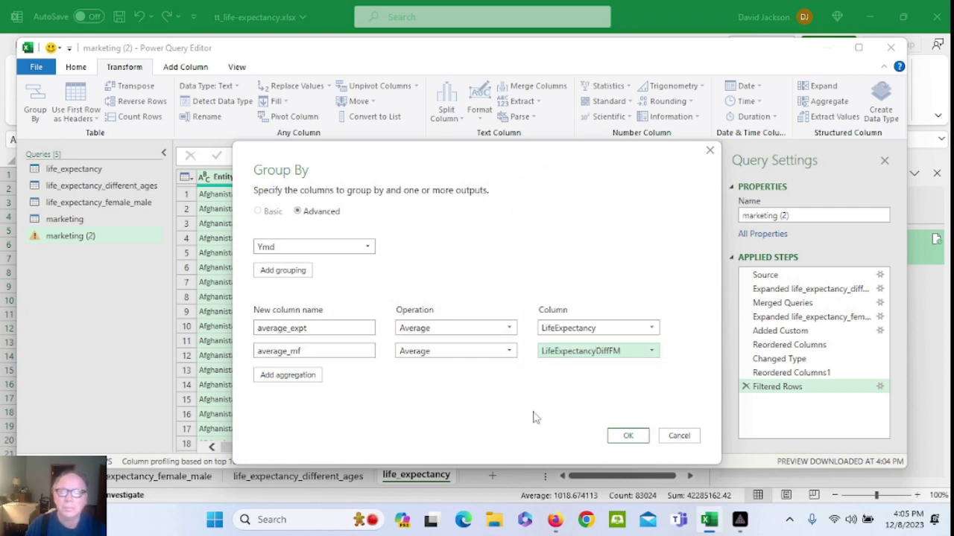
{"action": "left_click", "coordinate": [628, 435]}
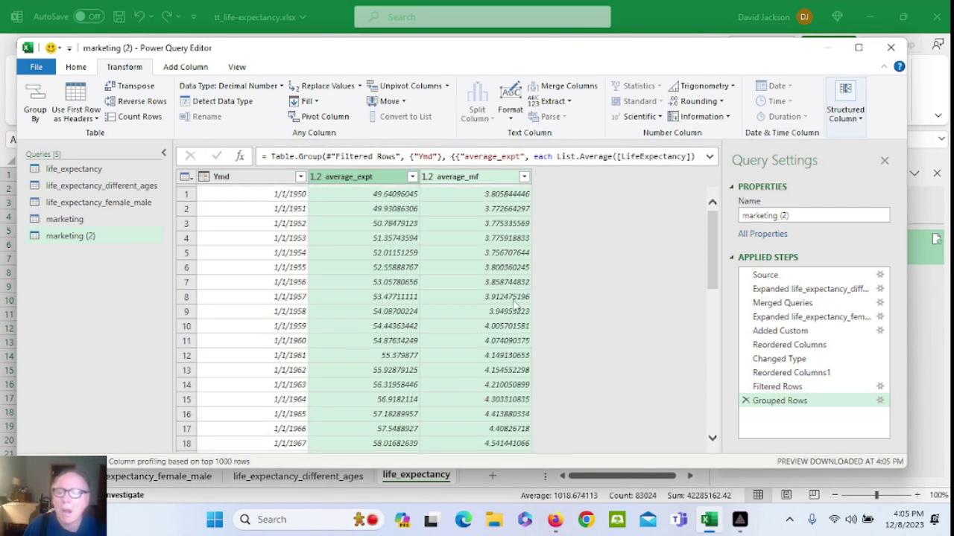
- Rename the marketing (2) query as average_expectancy
{"action": "left_click", "coordinate": [795, 214]}
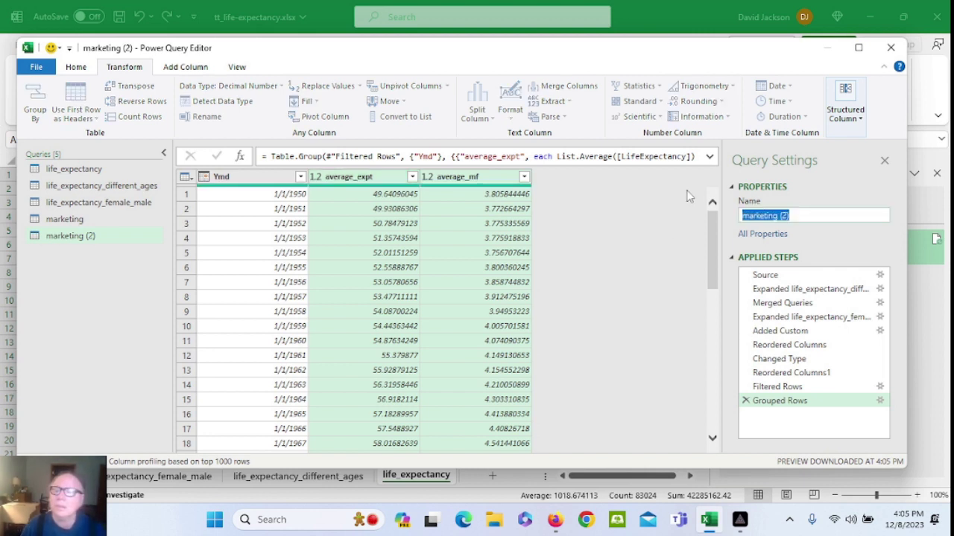
{"action": "type", "text": "average_expectancy"}
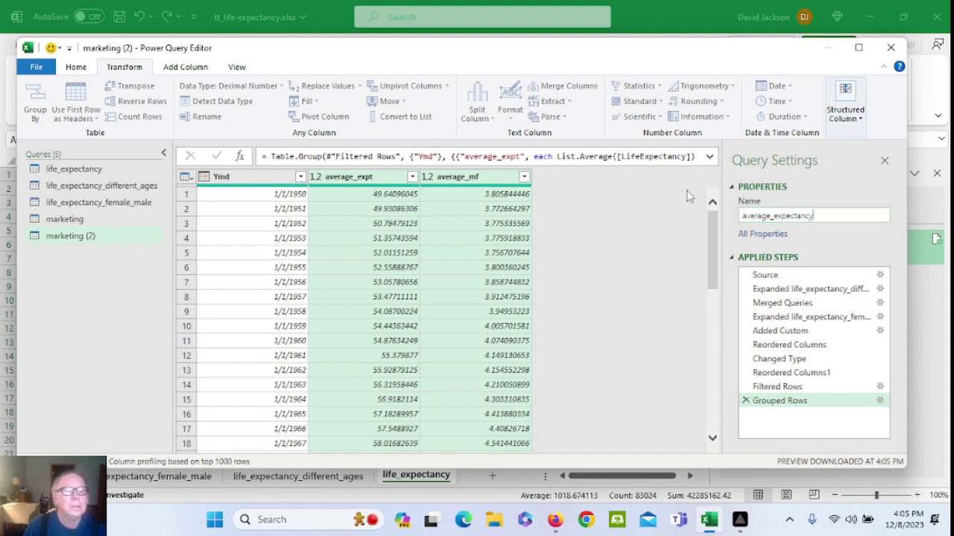
{"action": "key", "text": "Return"}
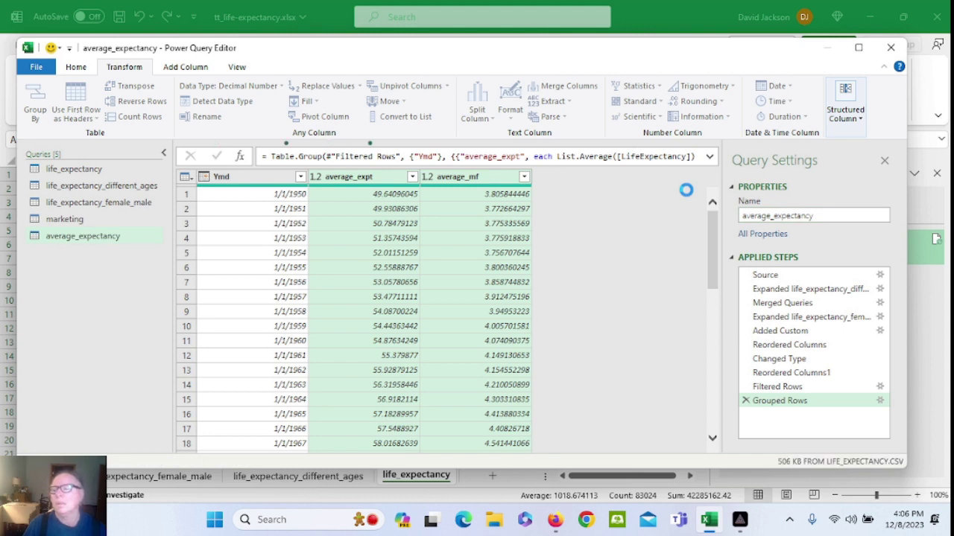
- Close and load the queries into the workbook, and show the marketing sheet
{"action": "left_click", "coordinate": [75, 67]}
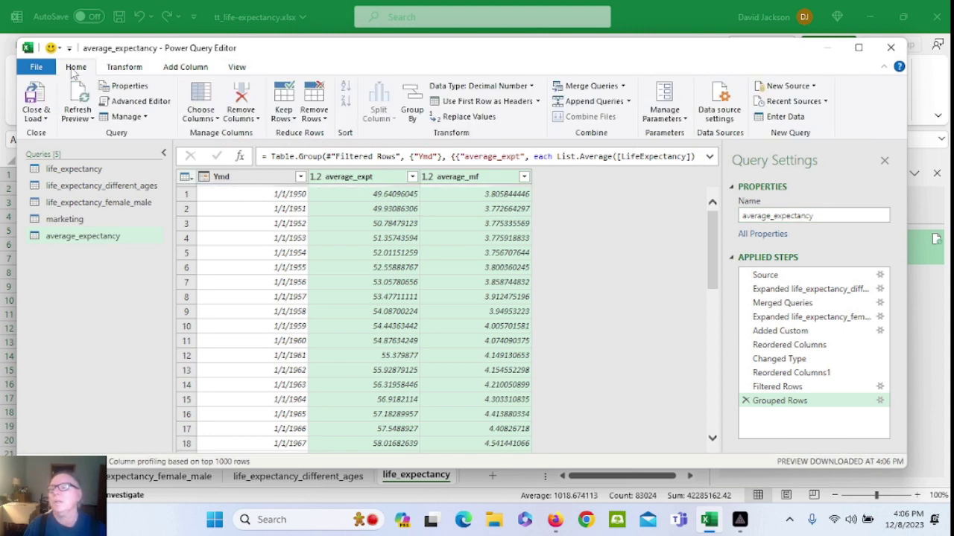
{"action": "left_click", "coordinate": [43, 119]}
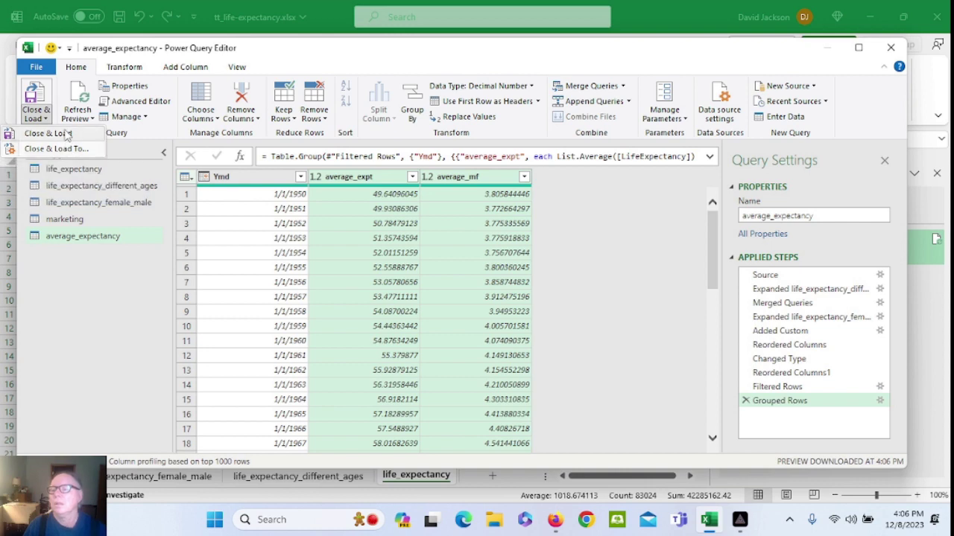
{"action": "left_click", "coordinate": [67, 134]}
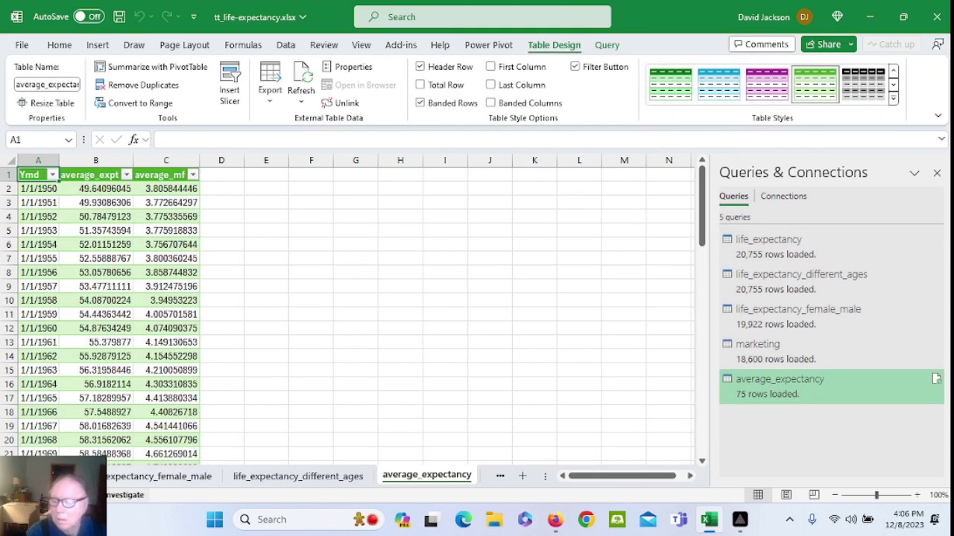
{"action": "left_click", "coordinate": [32, 476]}
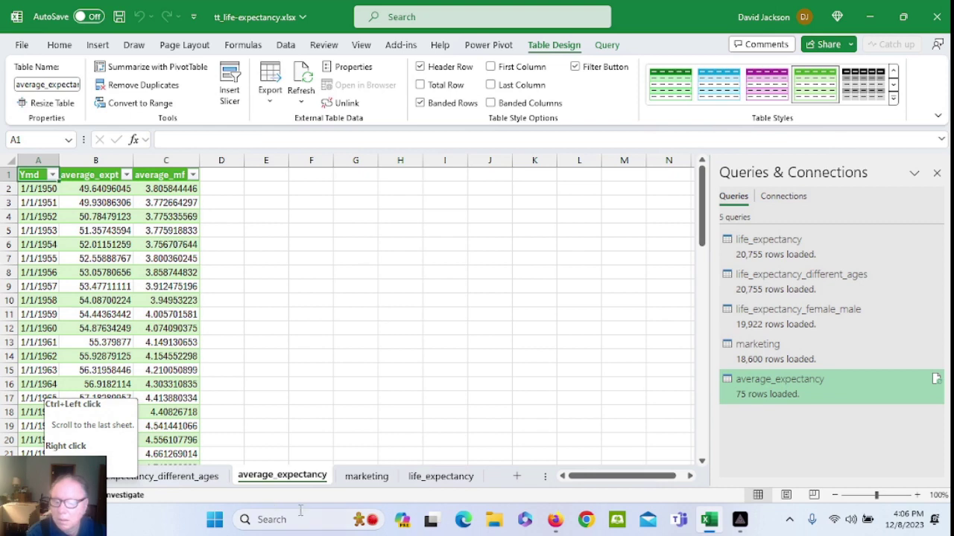
{"action": "left_click", "coordinate": [366, 477]}
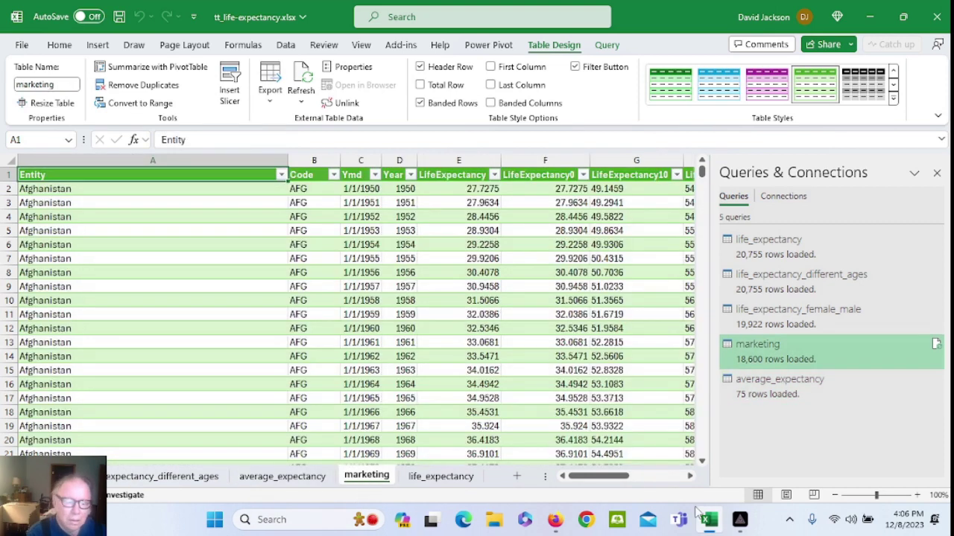
- Switch to File Explorer and open the marketing.xlsx workbook
{"action": "mouse_move", "coordinate": [713, 524]}
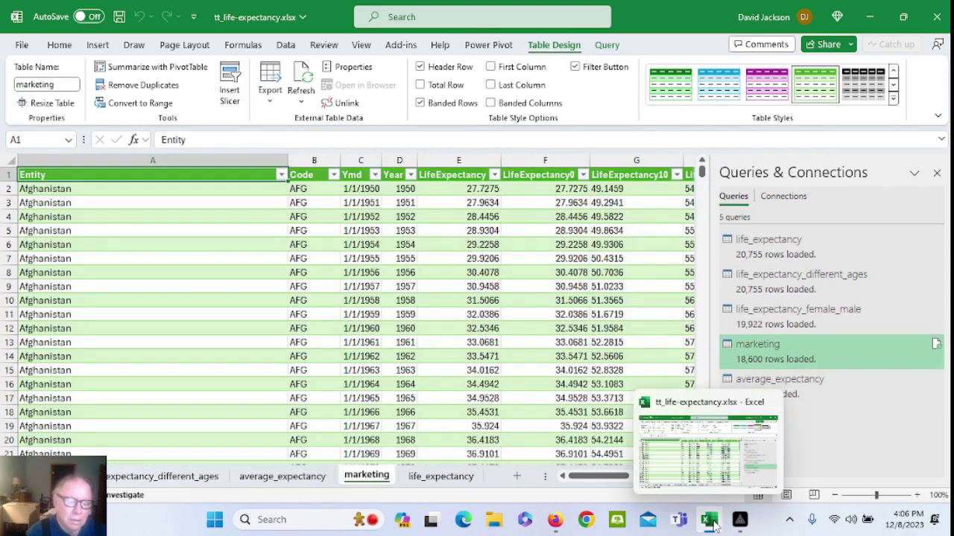
{"action": "left_click", "coordinate": [494, 522]}
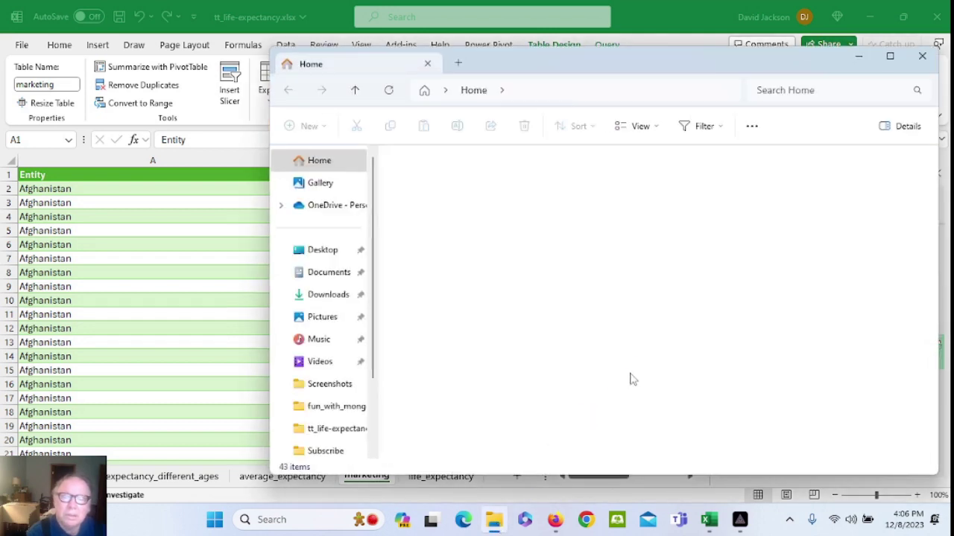
{"action": "double_click", "coordinate": [697, 359]}
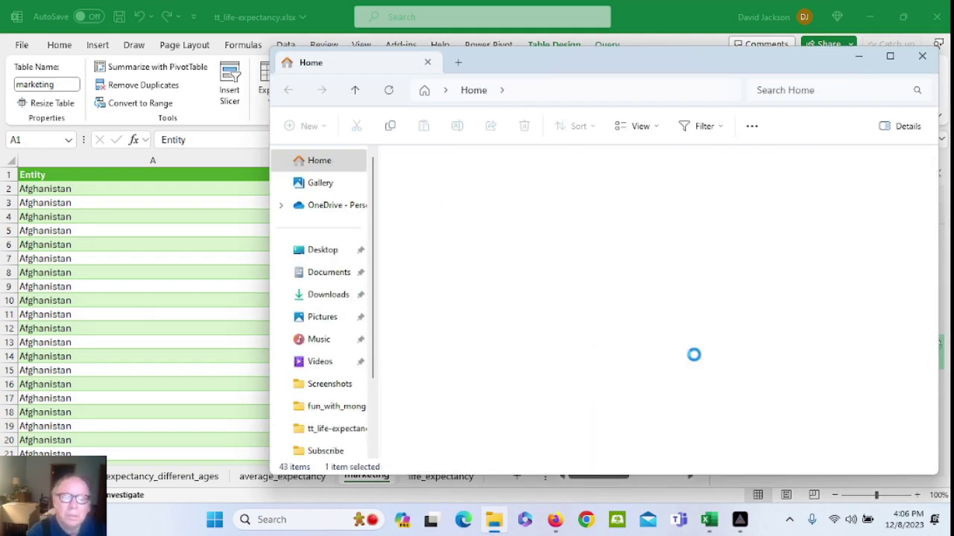
{"action": "double_click", "coordinate": [466, 436]}
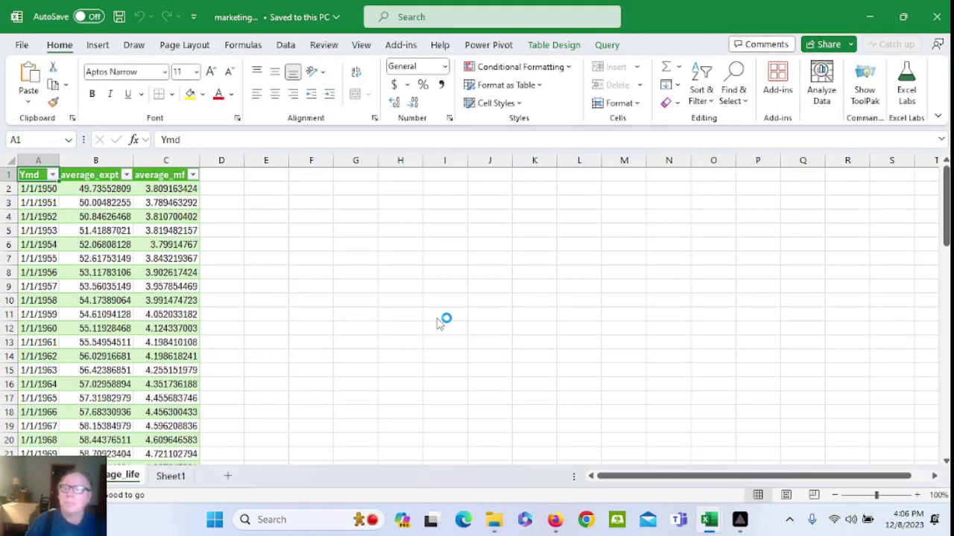
- Permanently delete the sheet holding the old averages table from marketing.xlsx, keeping Sheet1
{"action": "right_click", "coordinate": [119, 482]}
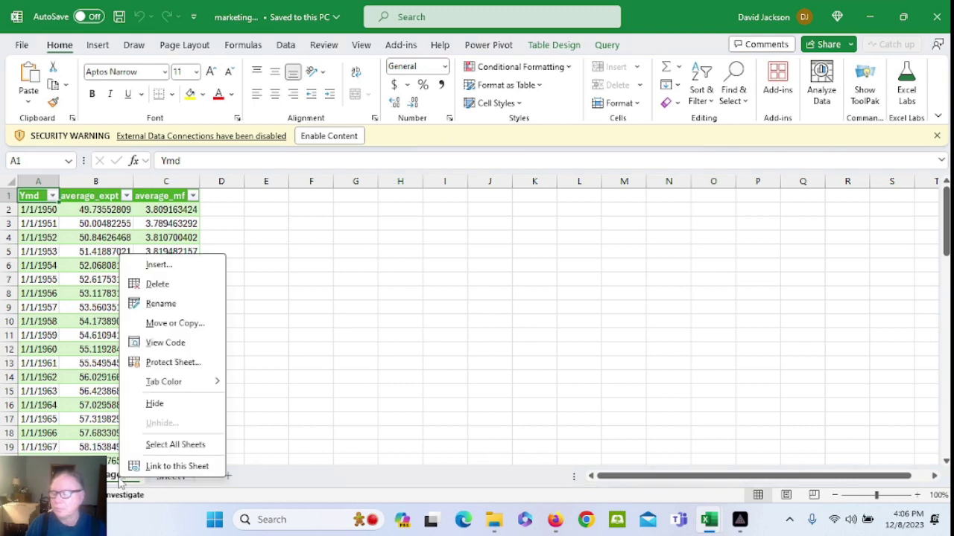
{"action": "left_click", "coordinate": [153, 284]}
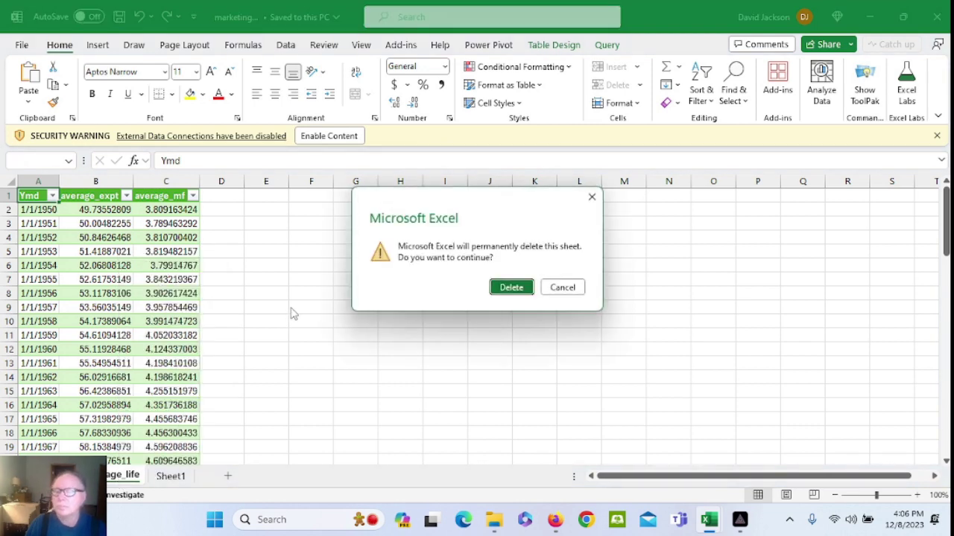
{"action": "left_click", "coordinate": [511, 287]}
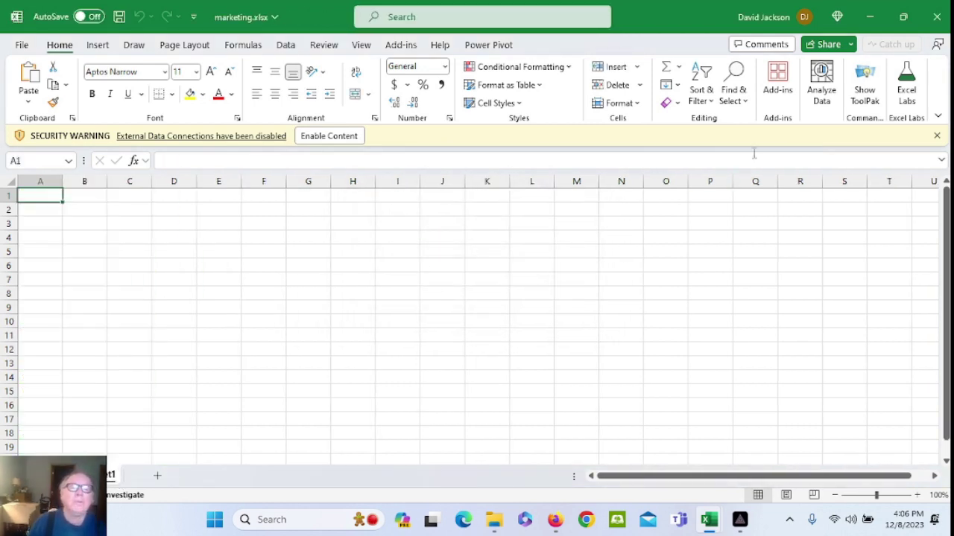
- Return to tt_life-expectancy.xlsx, open its marketing query for editing and view the Code column's filter list
{"action": "left_click", "coordinate": [870, 18]}
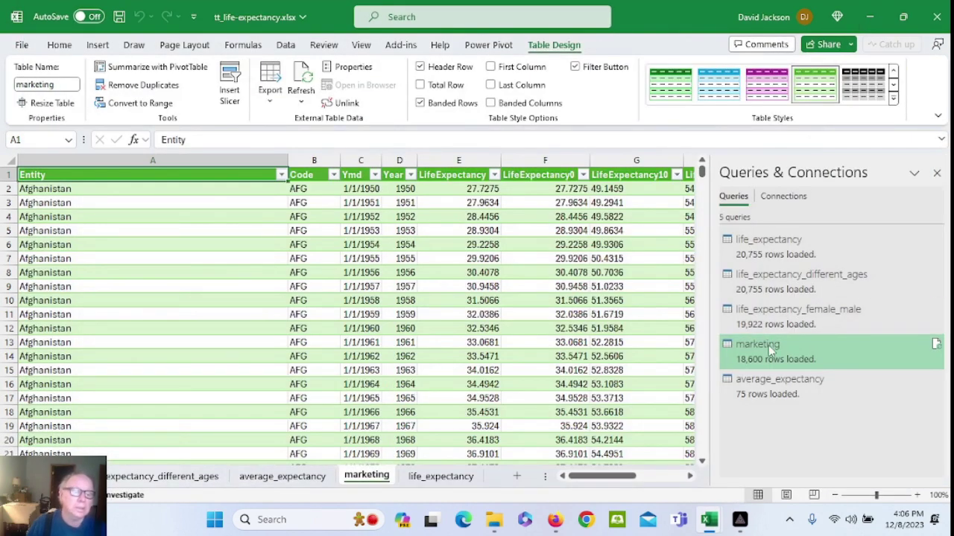
{"action": "mouse_move", "coordinate": [754, 356]}
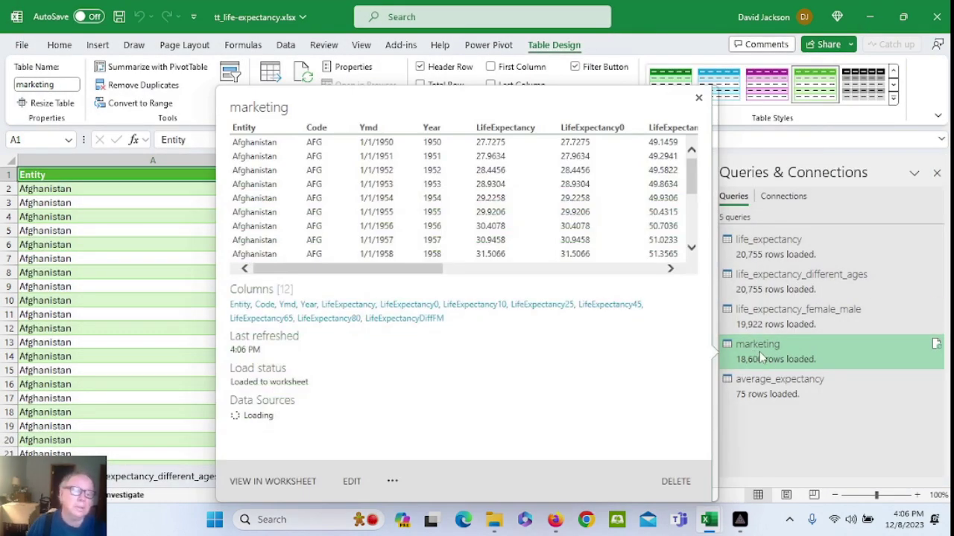
{"action": "right_click", "coordinate": [759, 351]}
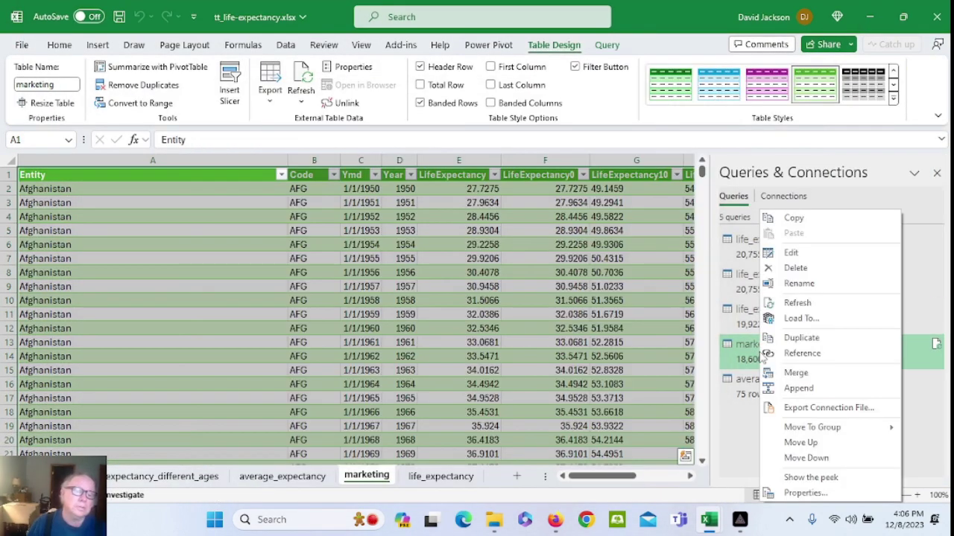
{"action": "left_click", "coordinate": [775, 253]}
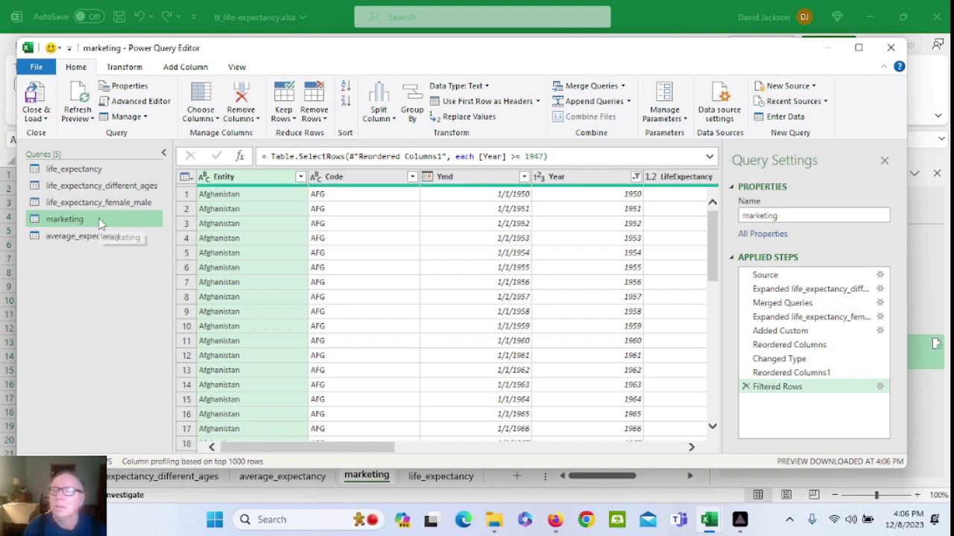
{"action": "left_click", "coordinate": [412, 177]}
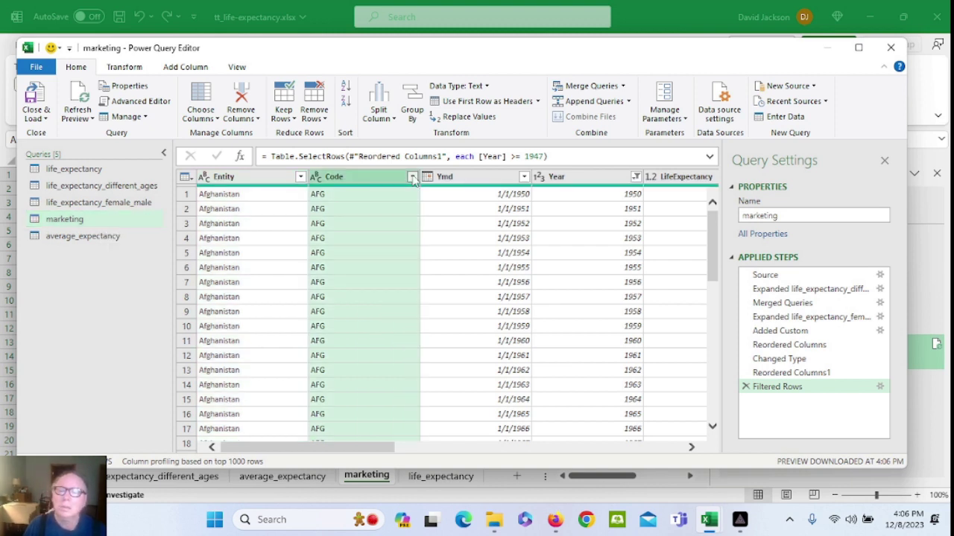
{"action": "left_click", "coordinate": [380, 429]}
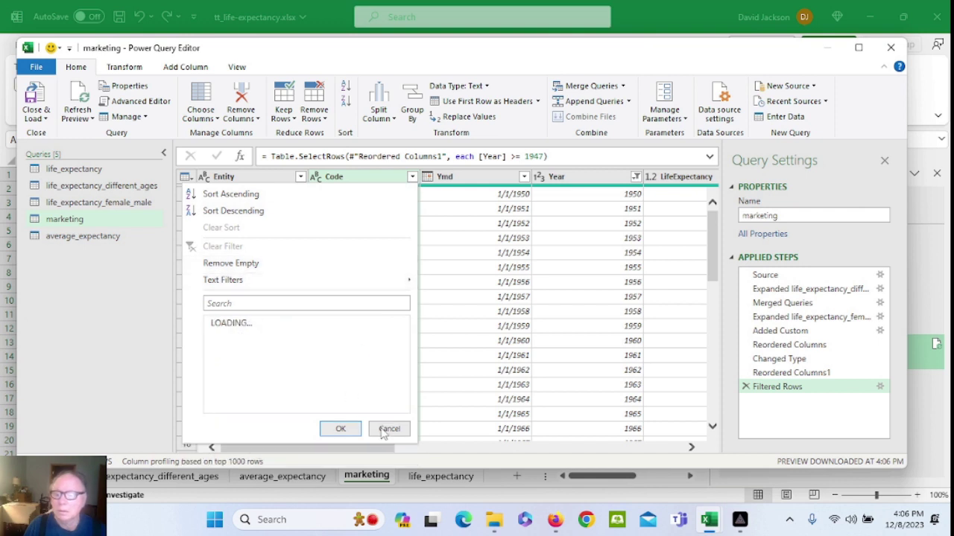
- Filter the codes NA, OWID_KOS and OWID_WRL out of the marketing query's Code column, and close and load the result
{"action": "left_click_drag", "start_coordinate": [404, 344], "coordinate": [397, 387]}
{"action": "scroll", "coordinate": [345, 387], "scroll_direction": "down", "scroll_amount": 3}
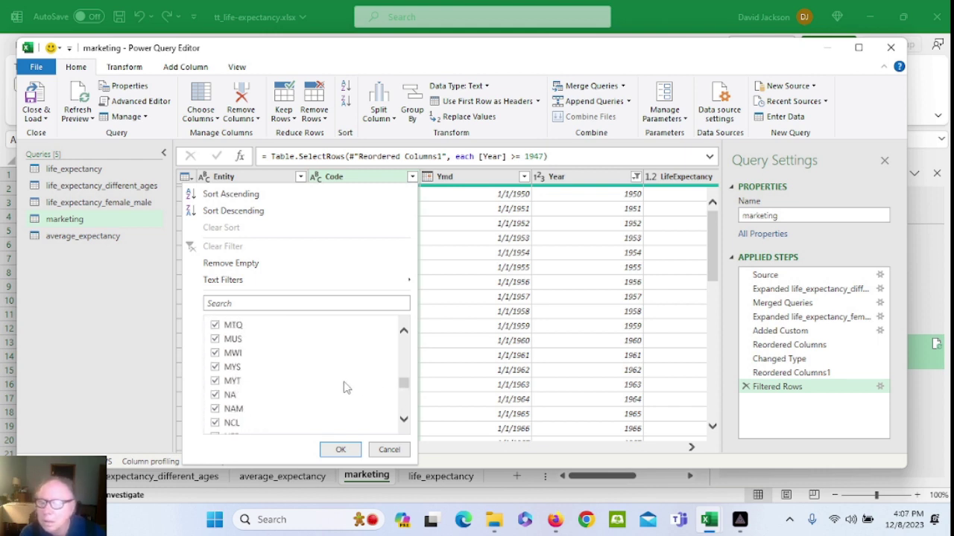
{"action": "left_click", "coordinate": [215, 396]}
{"action": "scroll", "coordinate": [308, 386], "scroll_direction": "down", "scroll_amount": 5}
{"action": "scroll", "coordinate": [308, 385], "scroll_direction": "down", "scroll_amount": 2}
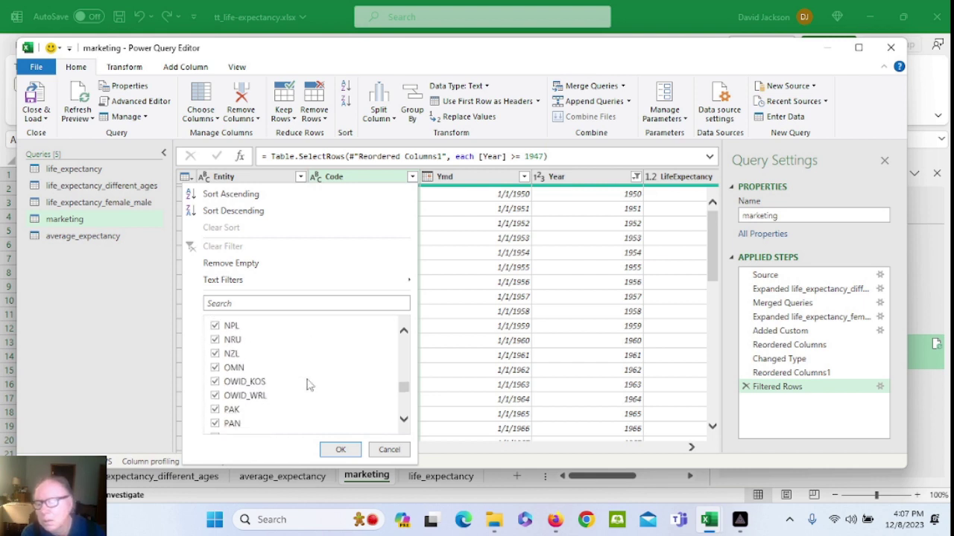
{"action": "left_click", "coordinate": [216, 382]}
{"action": "left_click", "coordinate": [217, 397]}
{"action": "scroll", "coordinate": [339, 379], "scroll_direction": "down", "scroll_amount": 5}
{"action": "scroll", "coordinate": [346, 379], "scroll_direction": "down", "scroll_amount": 5}
{"action": "scroll", "coordinate": [347, 378], "scroll_direction": "down", "scroll_amount": 7}
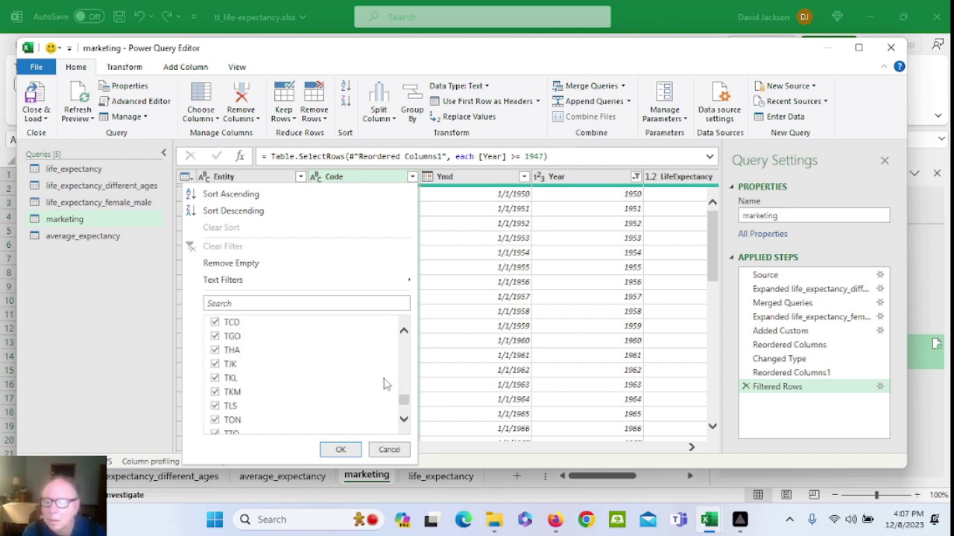
{"action": "left_click_drag", "start_coordinate": [405, 400], "coordinate": [405, 410]}
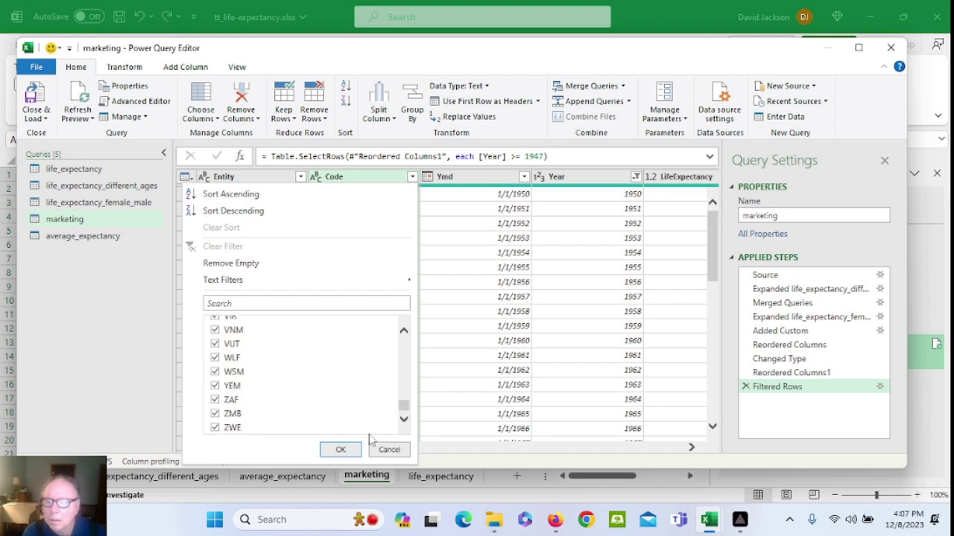
{"action": "left_click", "coordinate": [341, 450]}
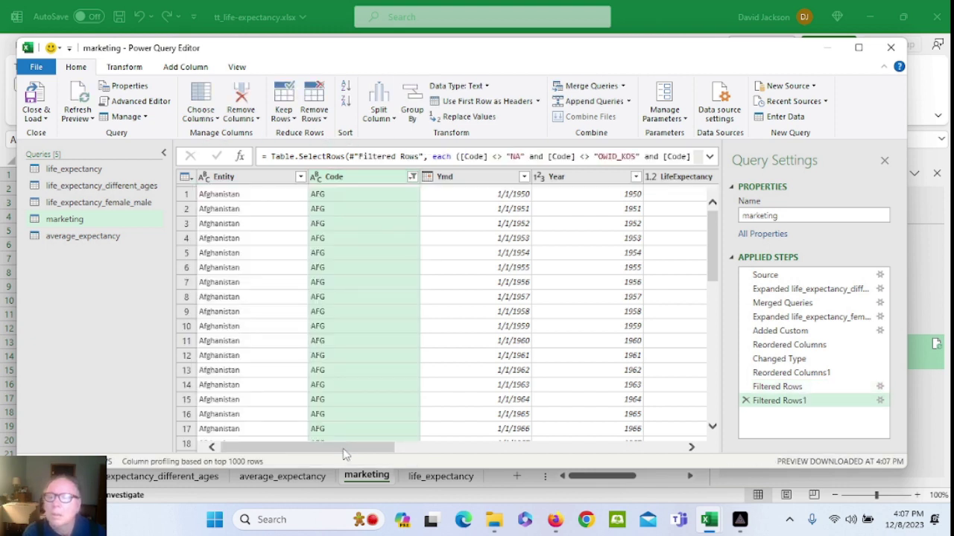
{"action": "left_click", "coordinate": [35, 116]}
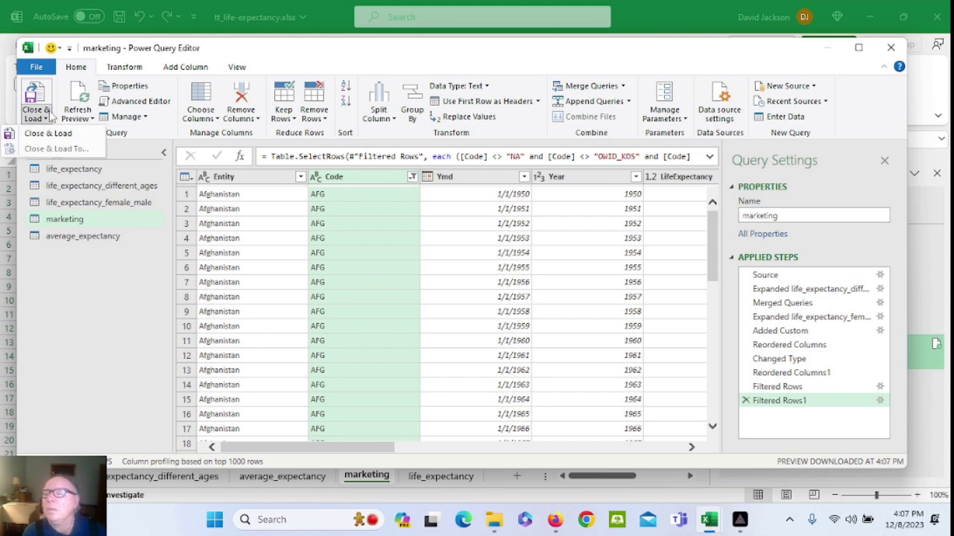
{"action": "left_click", "coordinate": [47, 134]}
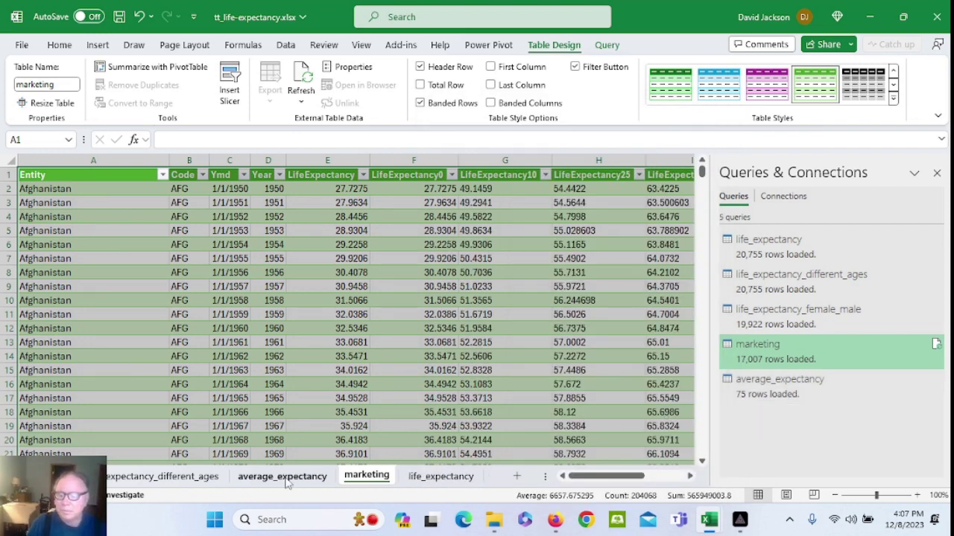
- Copy the average_expectancy sheet to the end of the marketing.xlsx workbook, keeping the original in place
{"action": "left_click", "coordinate": [313, 478]}
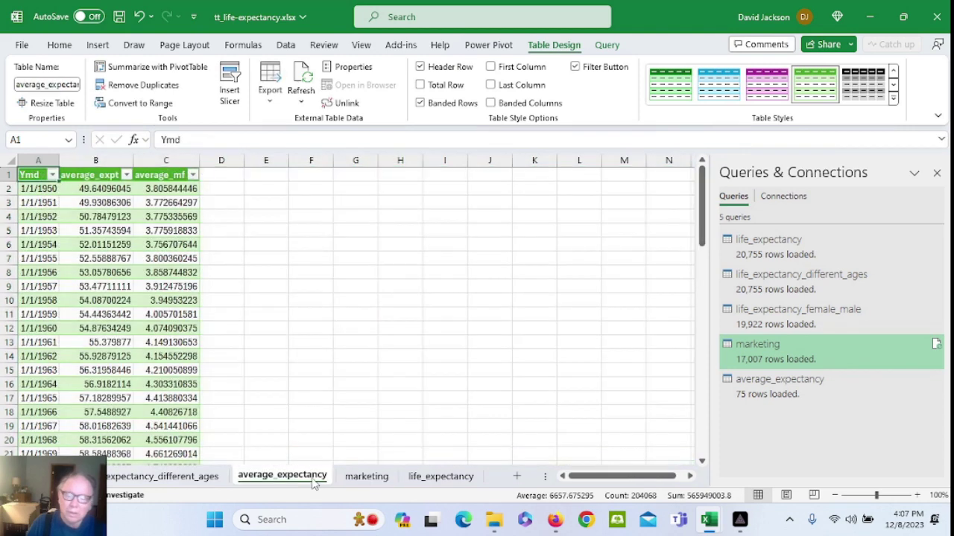
{"action": "right_click", "coordinate": [313, 483]}
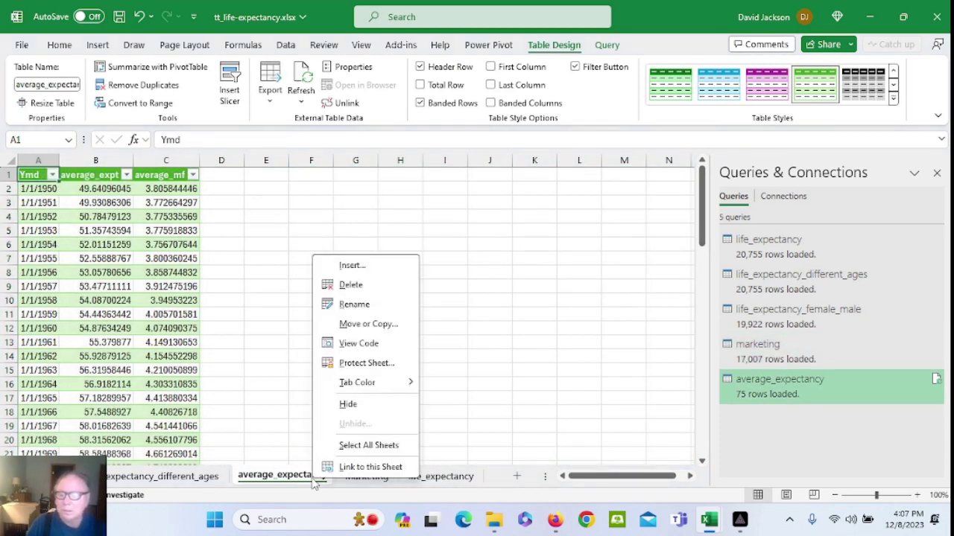
{"action": "left_click", "coordinate": [350, 322]}
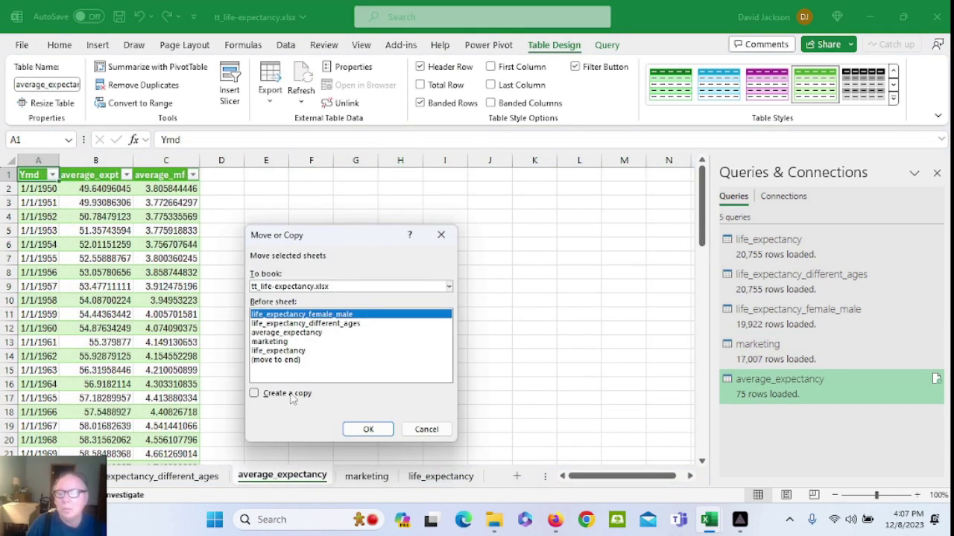
{"action": "left_click", "coordinate": [292, 397]}
{"action": "left_click", "coordinate": [314, 288]}
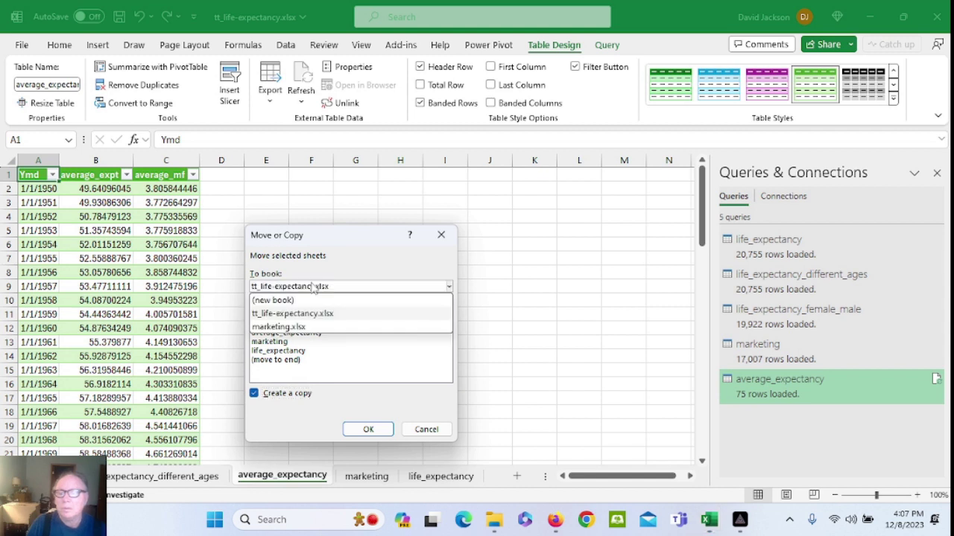
{"action": "left_click", "coordinate": [287, 328]}
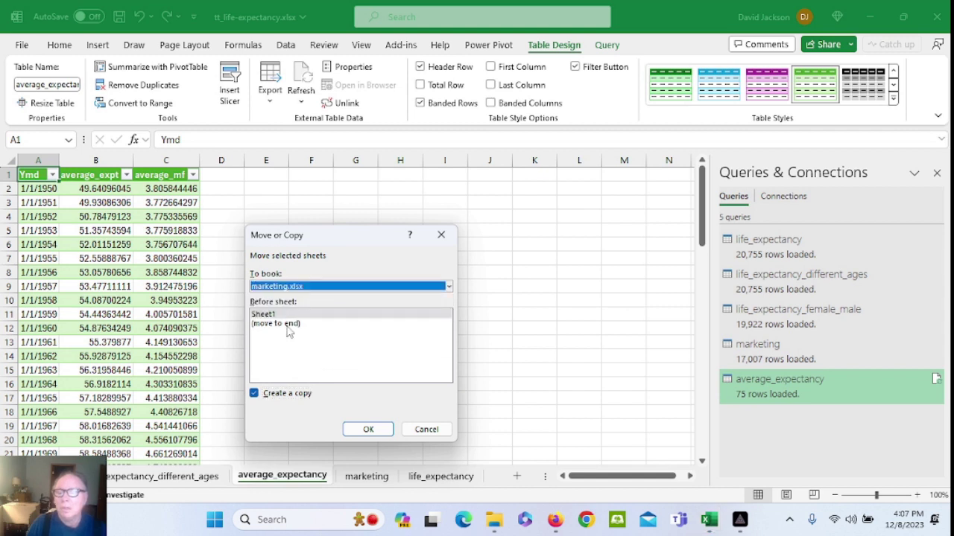
{"action": "left_click", "coordinate": [289, 327]}
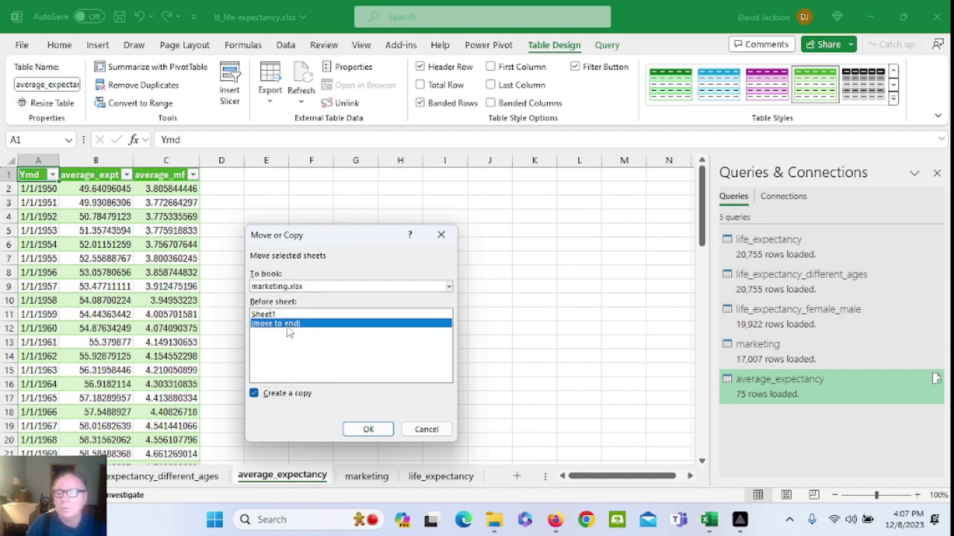
{"action": "left_click", "coordinate": [368, 429]}
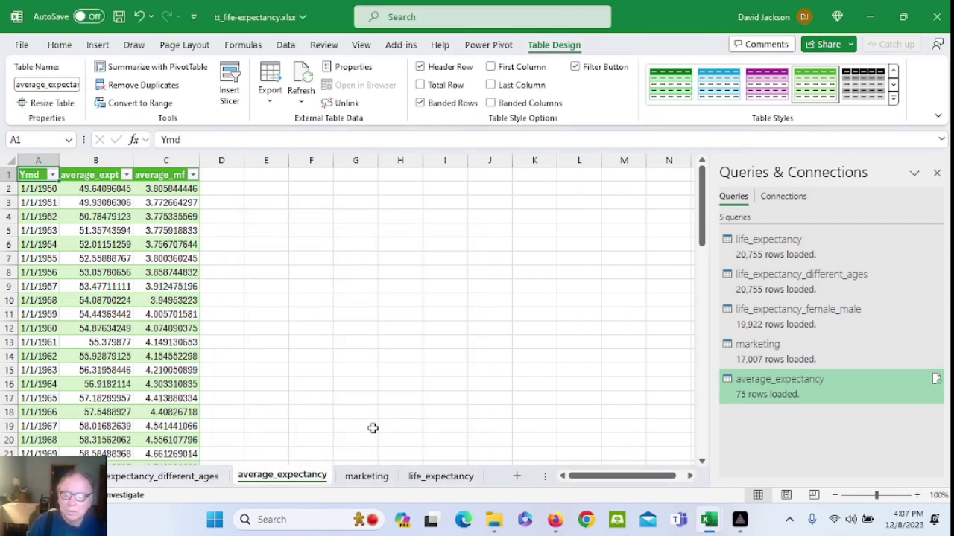
- Copy the marketing sheet to the end of the marketing.xlsx workbook, after average_expectancy, keeping the original in place
{"action": "left_click", "coordinate": [367, 477]}
{"action": "right_click", "coordinate": [375, 483]}
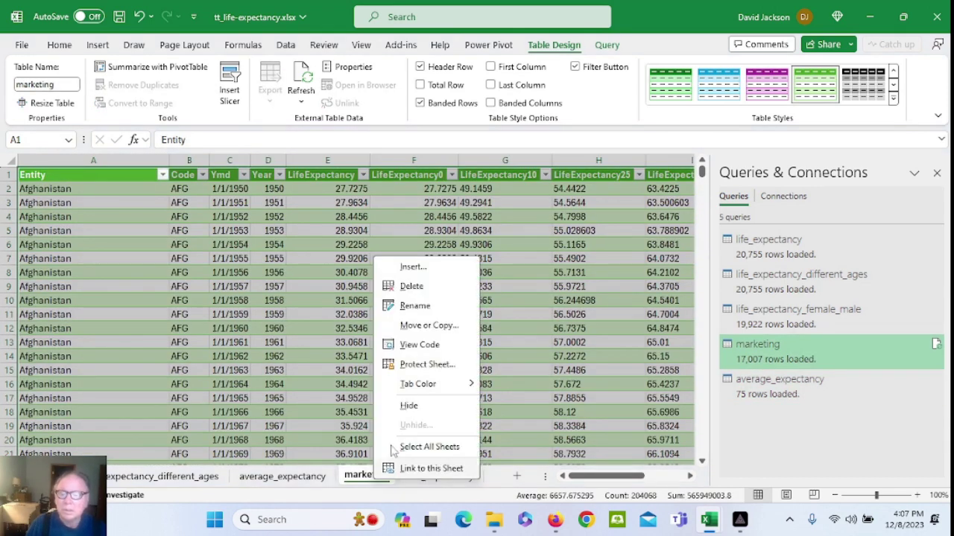
{"action": "left_click", "coordinate": [422, 325]}
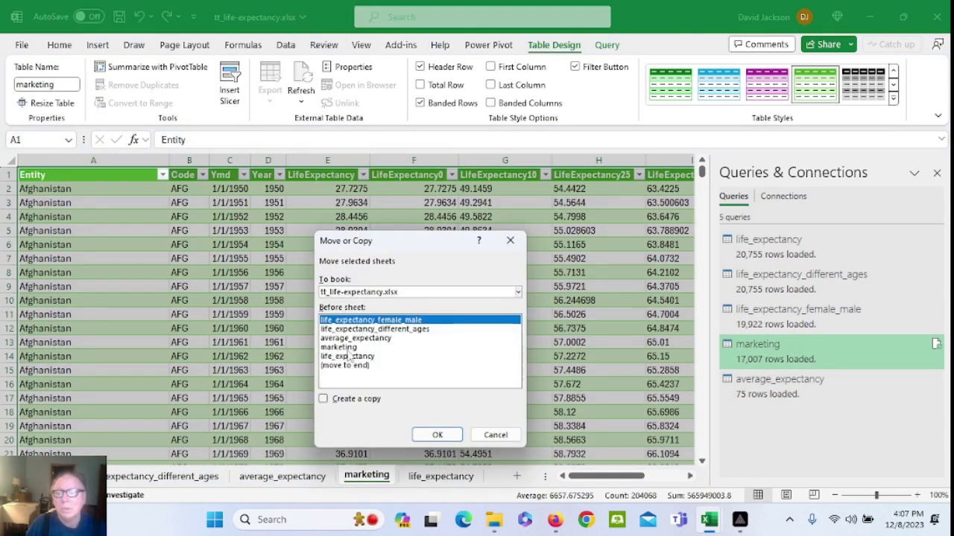
{"action": "left_click", "coordinate": [334, 401]}
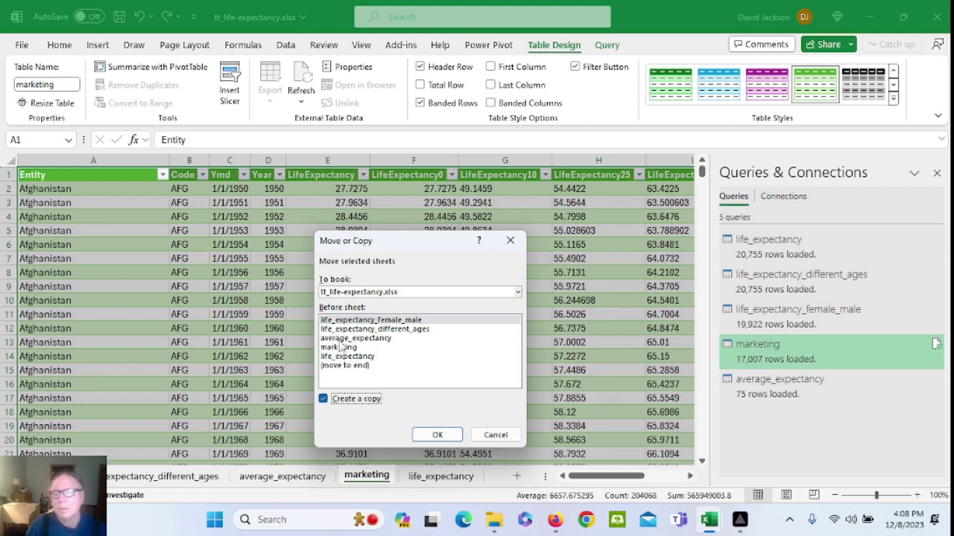
{"action": "left_click", "coordinate": [395, 295]}
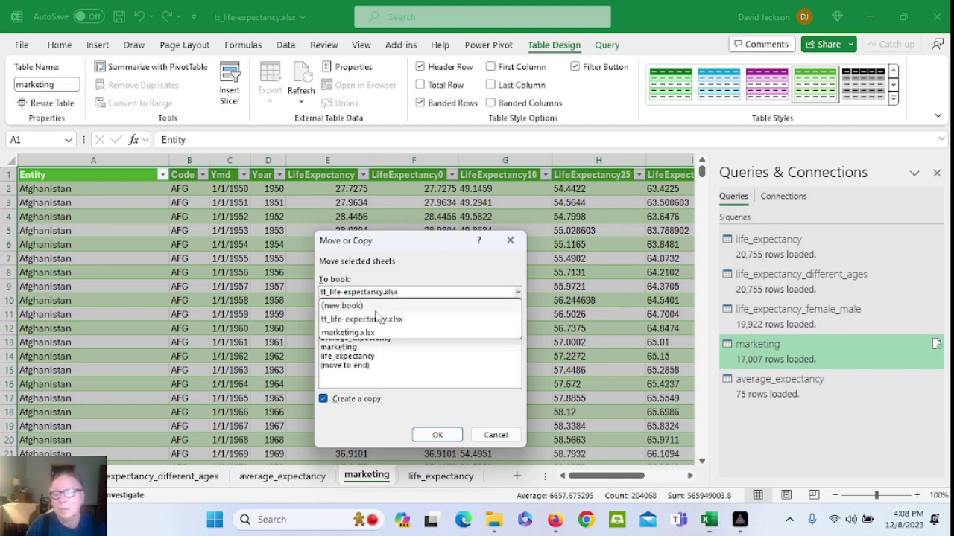
{"action": "left_click", "coordinate": [367, 333]}
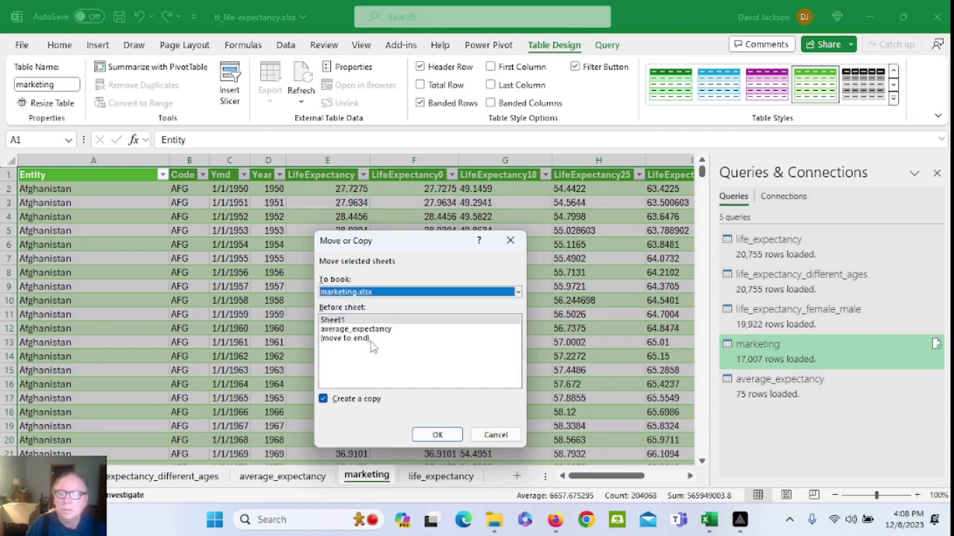
{"action": "left_click", "coordinate": [363, 339]}
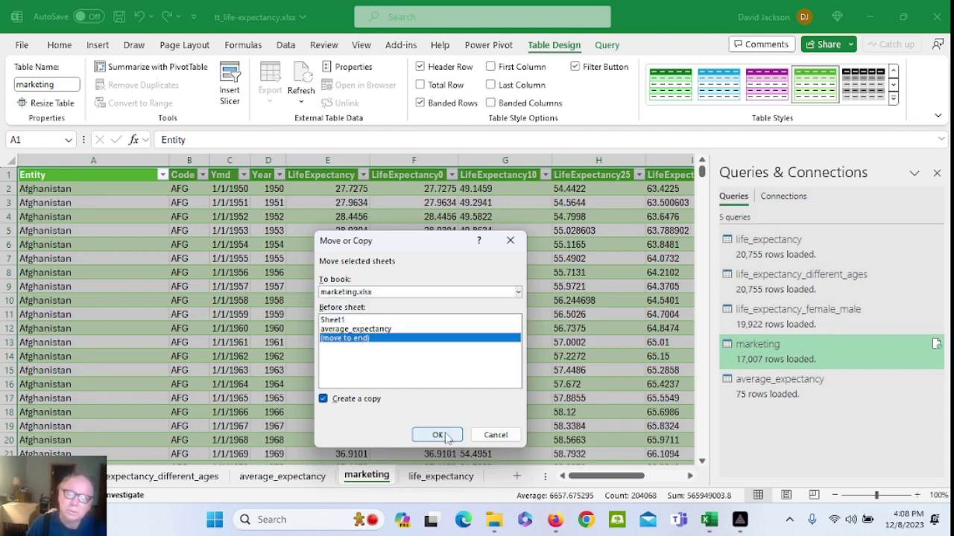
{"action": "left_click", "coordinate": [440, 435]}
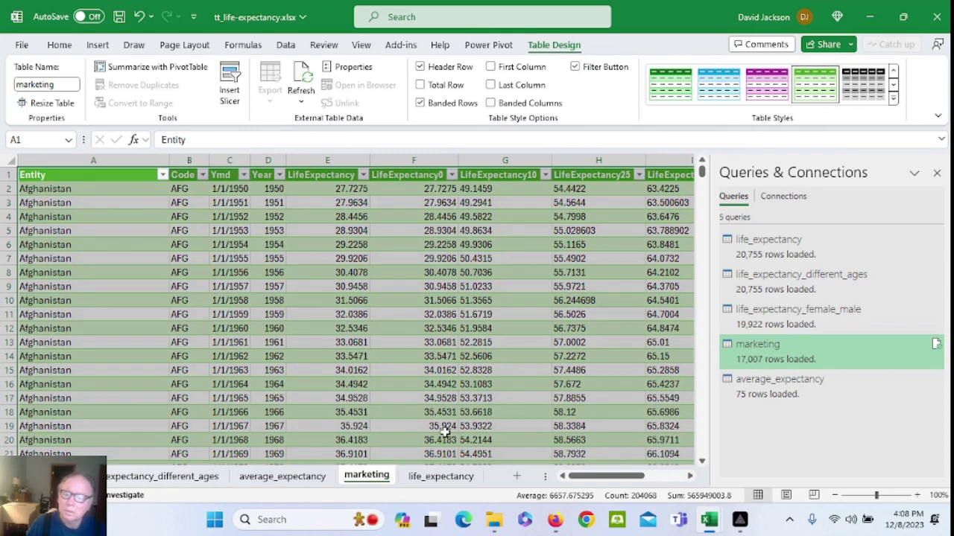
- Save and close tt_life-expectancy.xlsx, and close the ChatGPT browser window behind it
{"action": "left_click", "coordinate": [119, 16]}
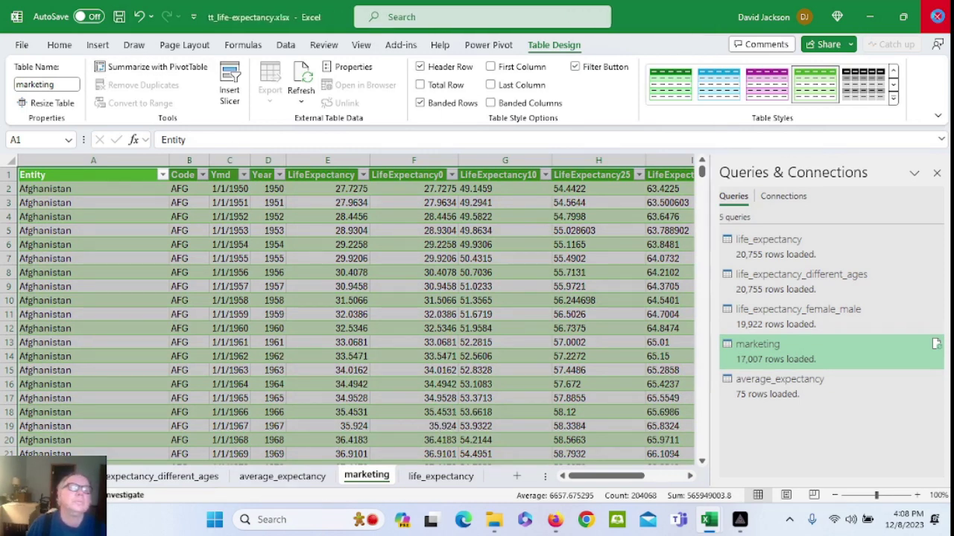
{"action": "left_click", "coordinate": [938, 16]}
{"action": "left_click", "coordinate": [921, 56]}
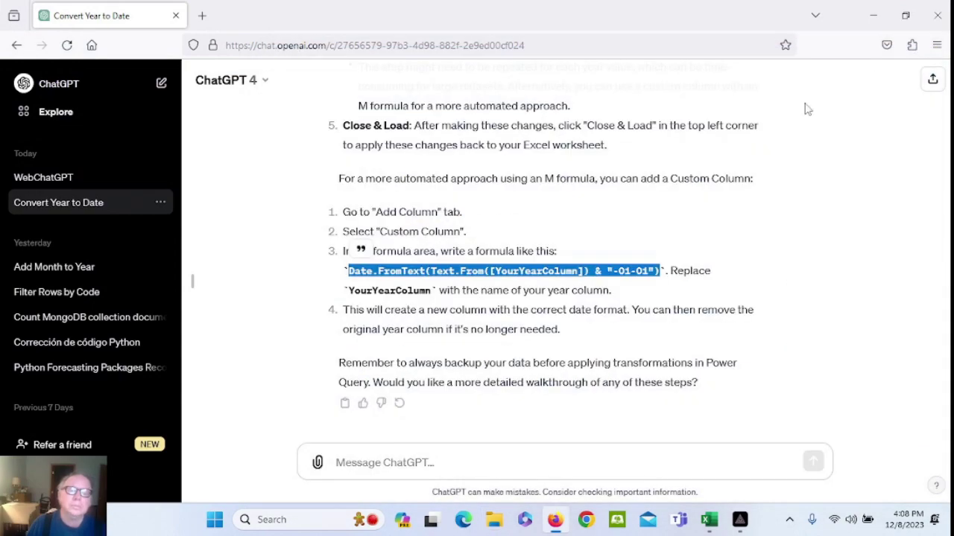
{"action": "left_click", "coordinate": [937, 15]}
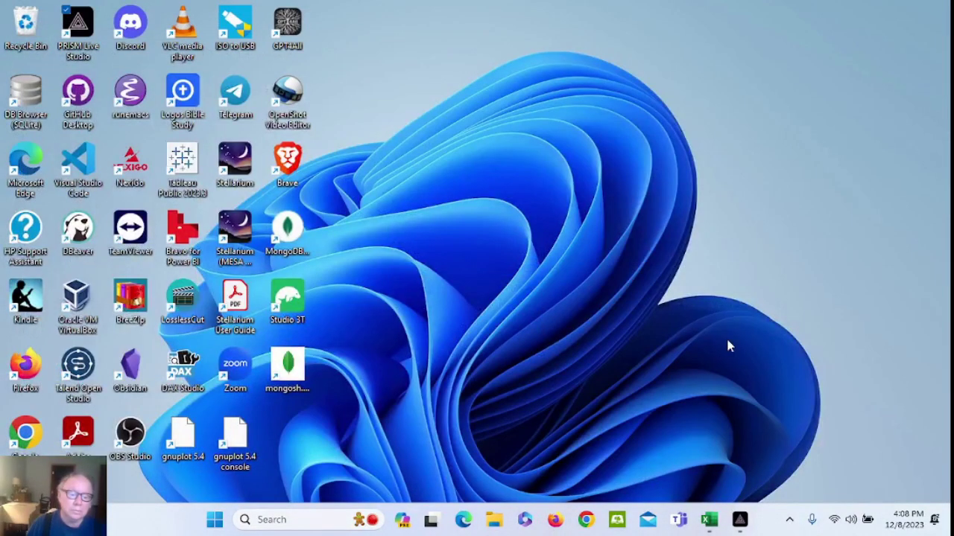
- Switch to marketing.xlsx, review its copied average_expectancy and marketing sheets, and enable the workbook's external data connections
{"action": "left_click", "coordinate": [709, 519]}
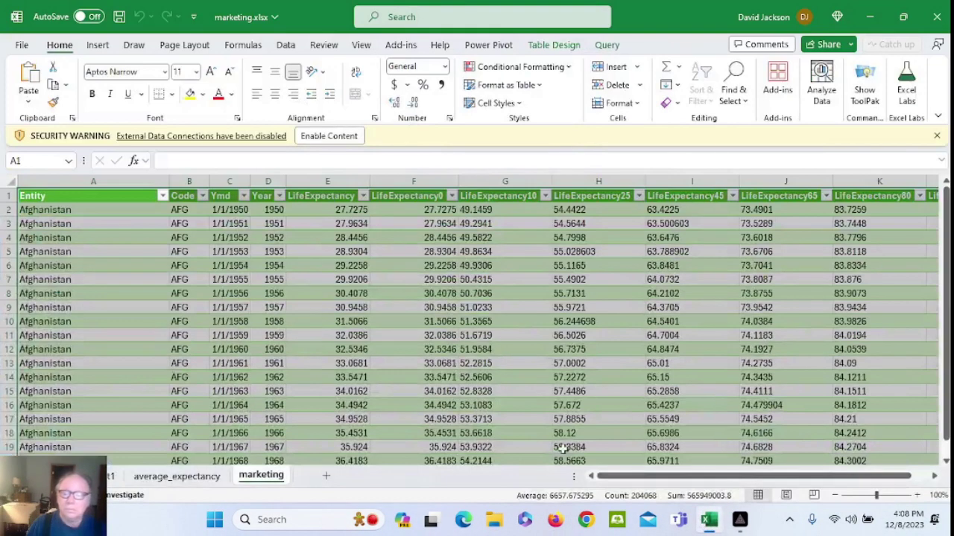
{"action": "left_click", "coordinate": [149, 481]}
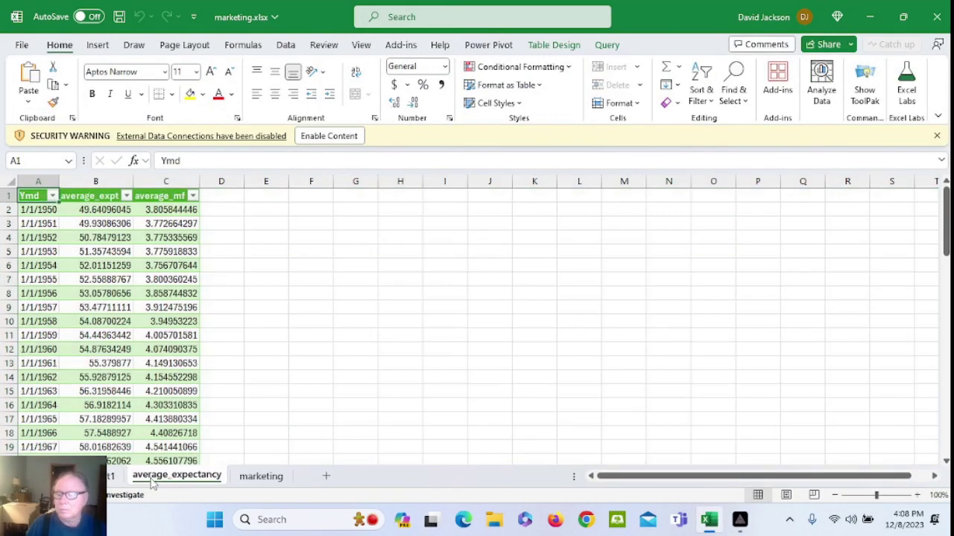
{"action": "left_click", "coordinate": [249, 478]}
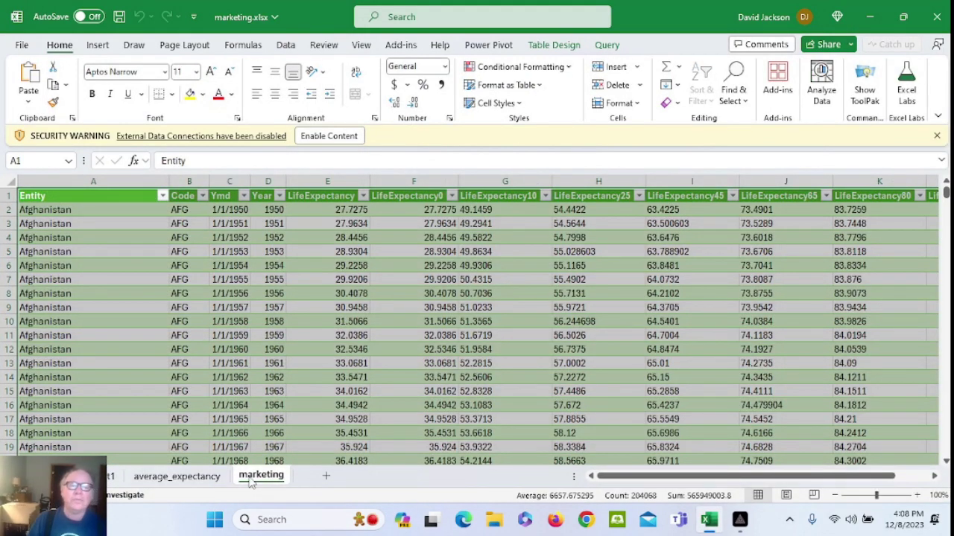
{"action": "left_click", "coordinate": [207, 481]}
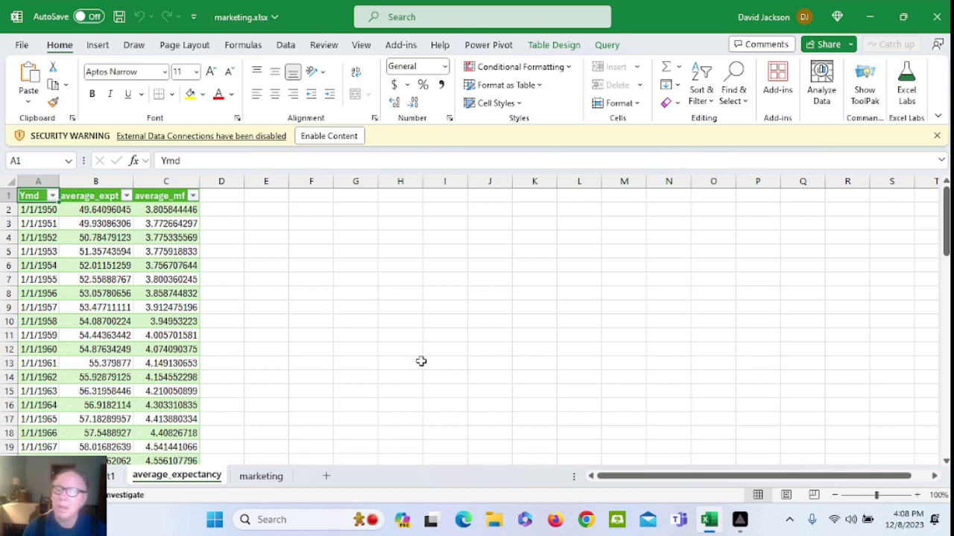
{"action": "left_click", "coordinate": [266, 477]}
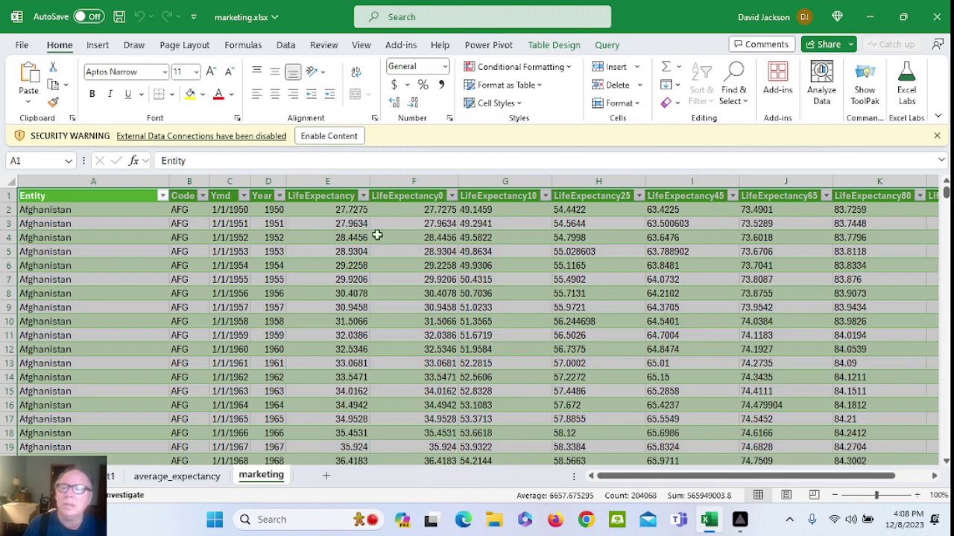
{"action": "left_click", "coordinate": [329, 136]}
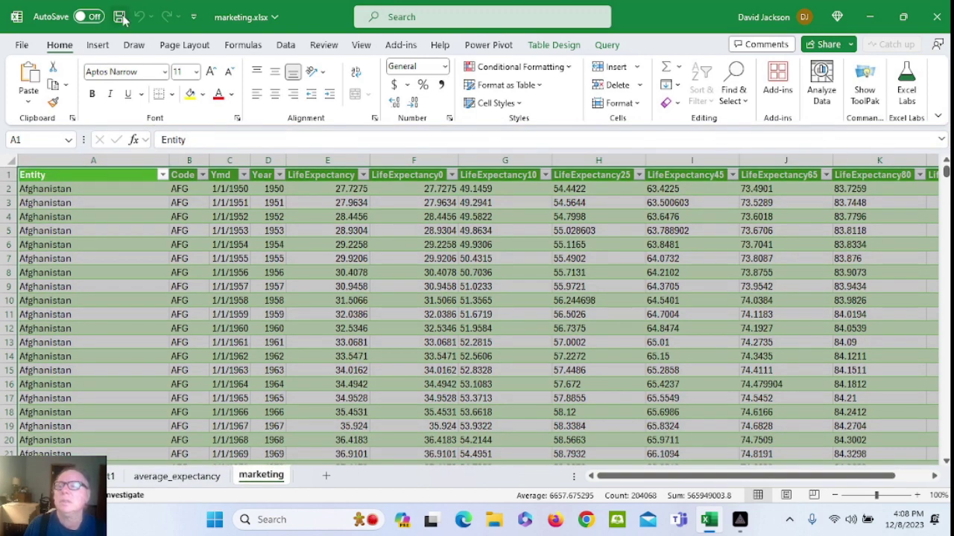